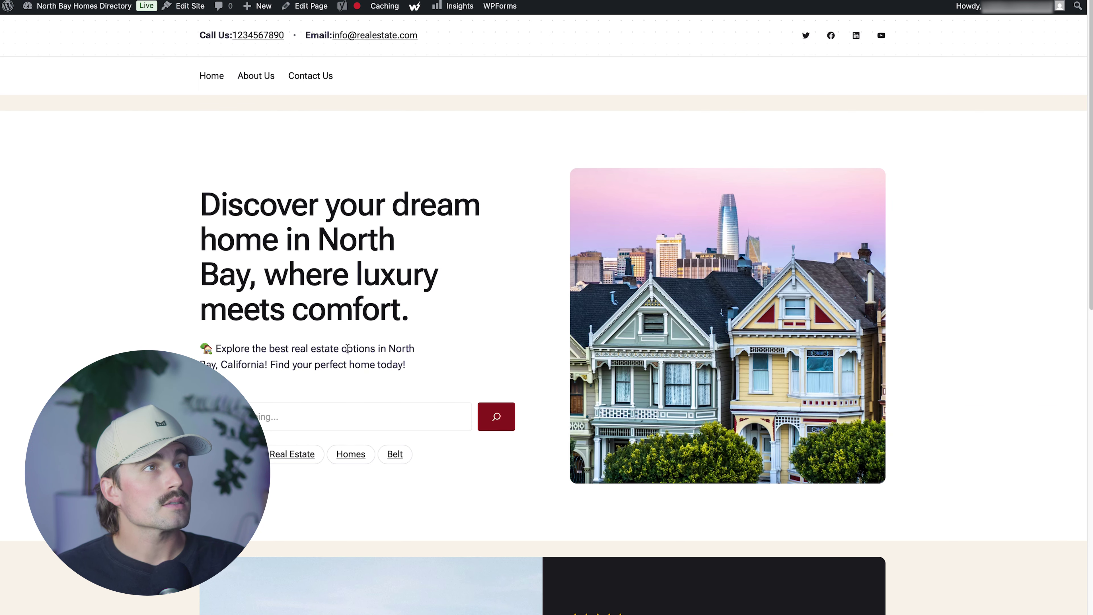
- Search the homepage's listings for "4 bedroom home in novato"
left_click(354, 417)
type("4 bedroom home in novato")
key("Return")
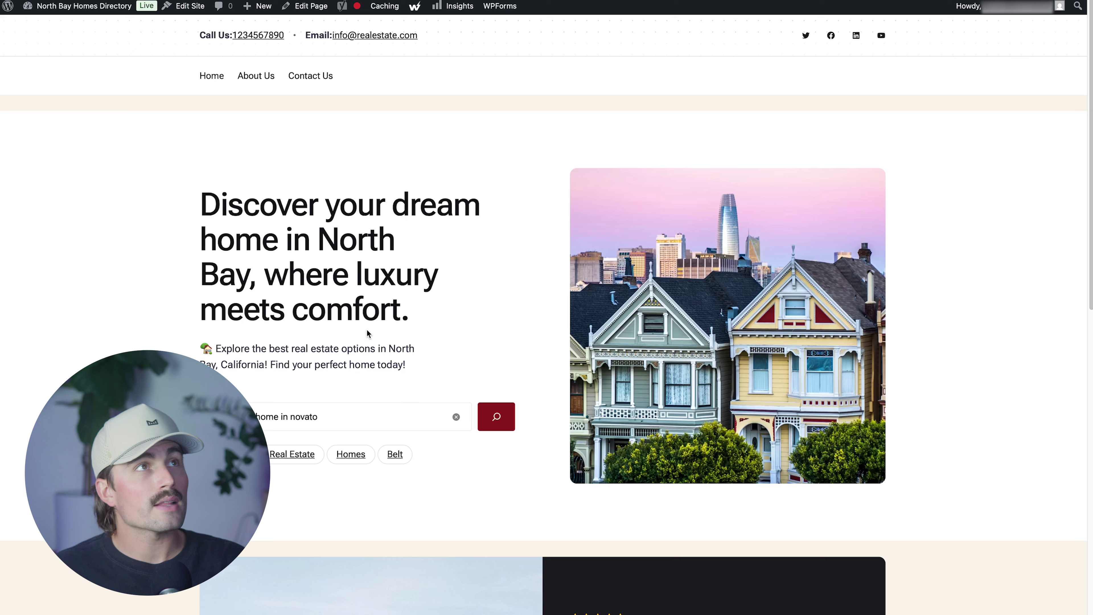
- Return to the homepage, clear the search field and look through its testimonial, statistics and property search sections
key("alt+Left")
left_click(266, 407)
key("ctrl+a")
key("BackSpace")
scroll(274, 398, "down", 9)
scroll(274, 399, "down", 10)
scroll(266, 474, "up", 19)
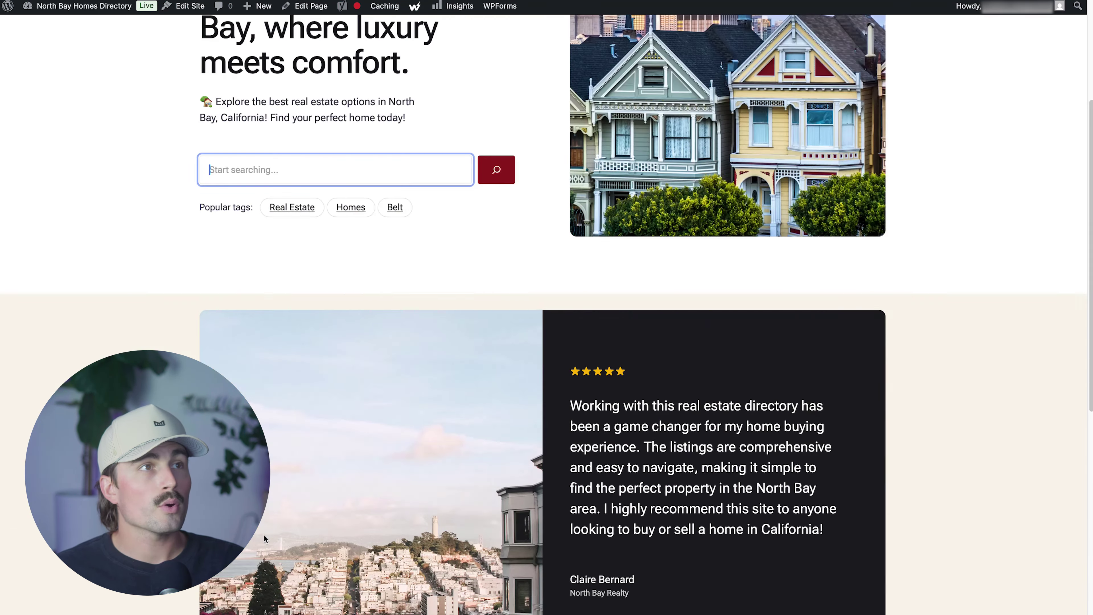
scroll(263, 533, "down", 13)
scroll(263, 533, "down", 13)
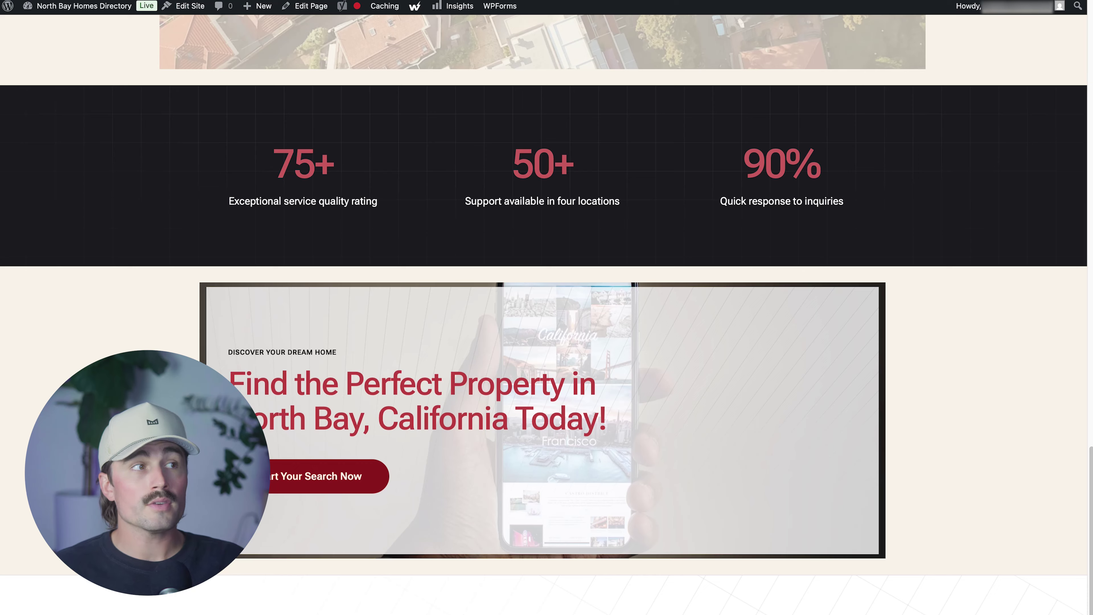
scroll(263, 532, "up", 20)
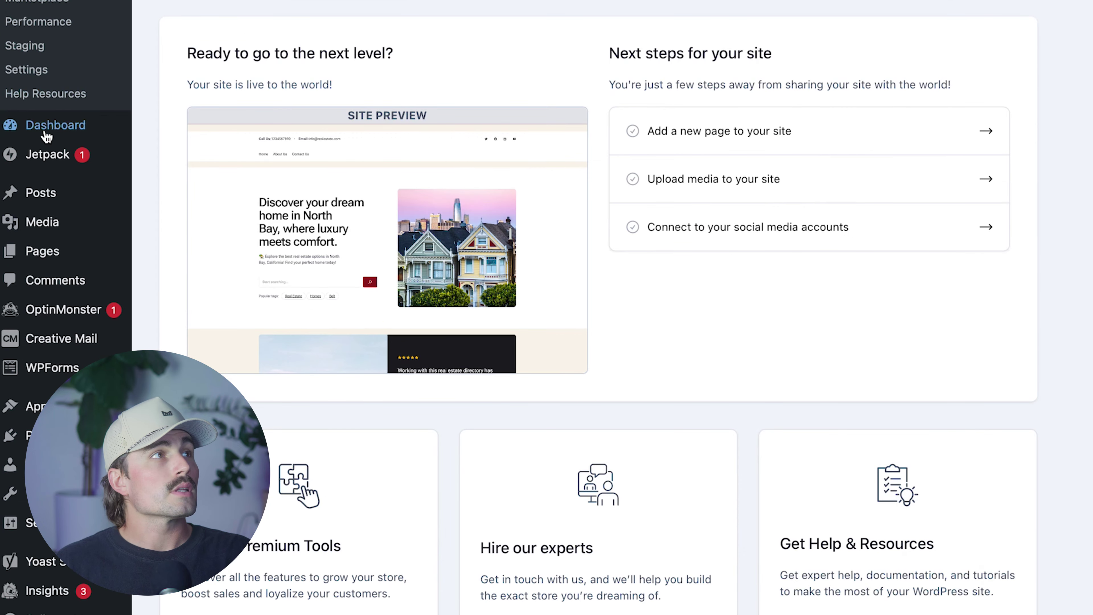
- Open the WordPress admin Dashboard and dismiss the Yoast "SEO for everyone" promotional banner
mouse_move(31, 192)
left_click(47, 129)
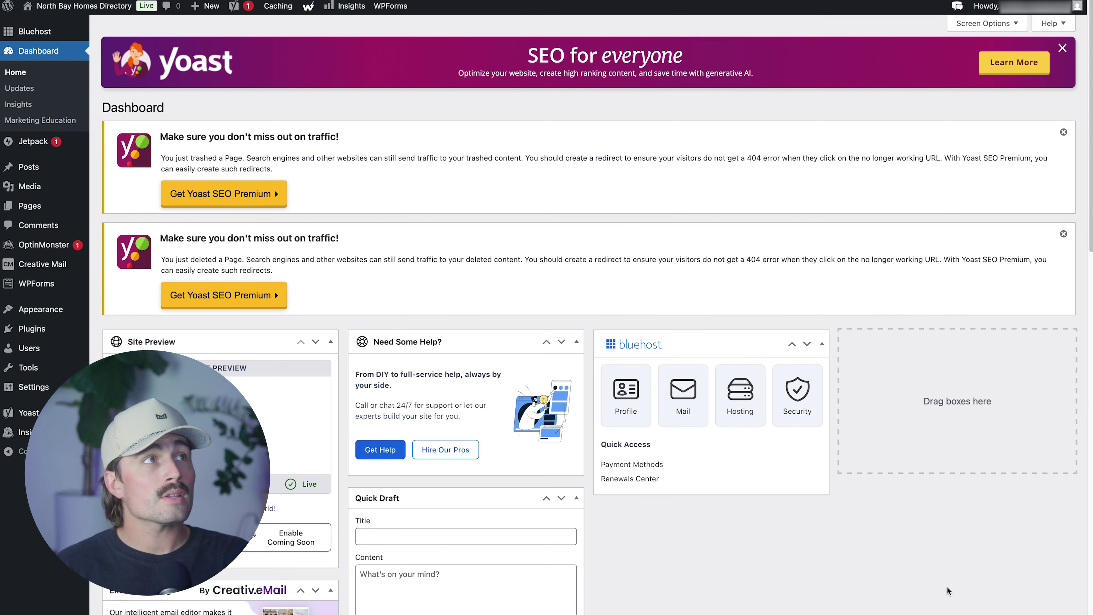
left_click(1063, 48)
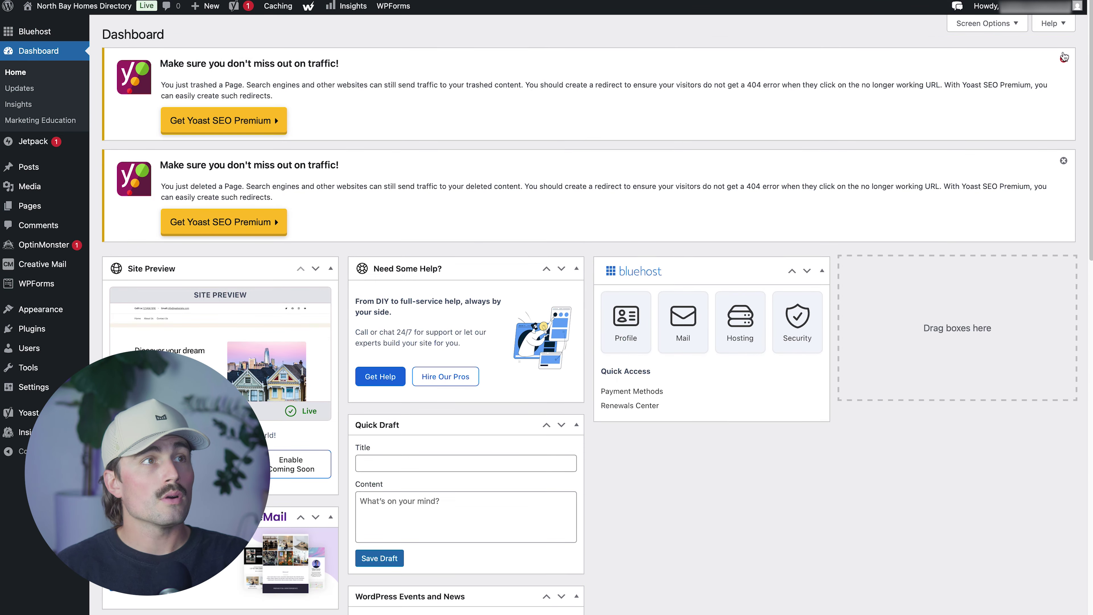
- Hide every Dashboard widget, from Site Preview and Email Marketing through Quick Draft and Bluehost Account, using the screen options
left_click(959, 25)
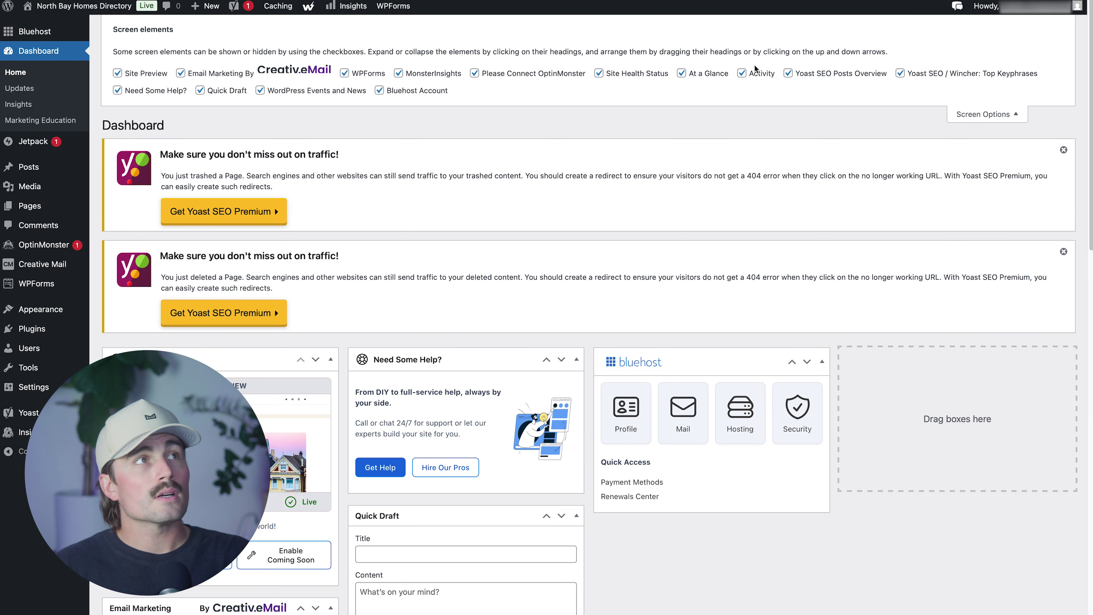
left_click(142, 74)
left_click(301, 73)
left_click(368, 74)
left_click(430, 74)
left_click(516, 74)
left_click(628, 74)
left_click(697, 74)
left_click(757, 74)
left_click(818, 74)
left_click(899, 74)
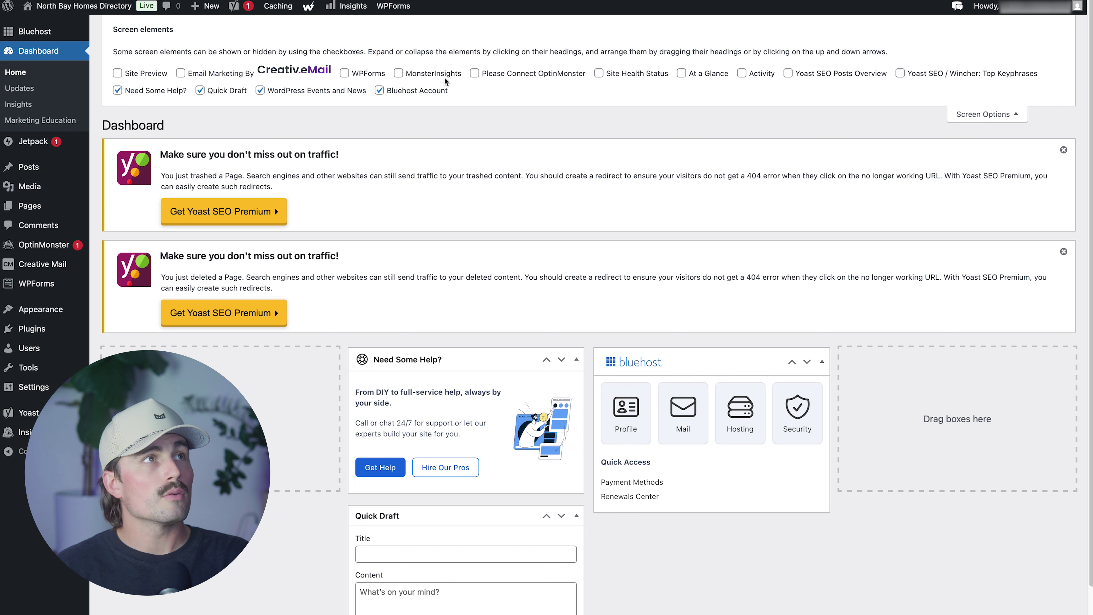
left_click(395, 89)
left_click(301, 90)
left_click(222, 90)
left_click(151, 90)
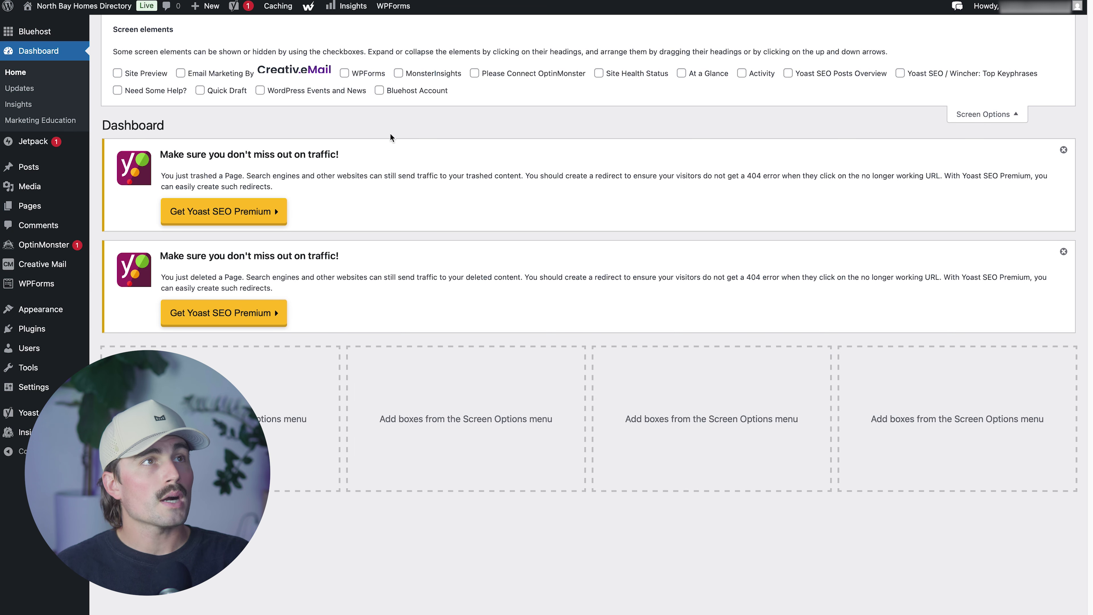
left_click(990, 113)
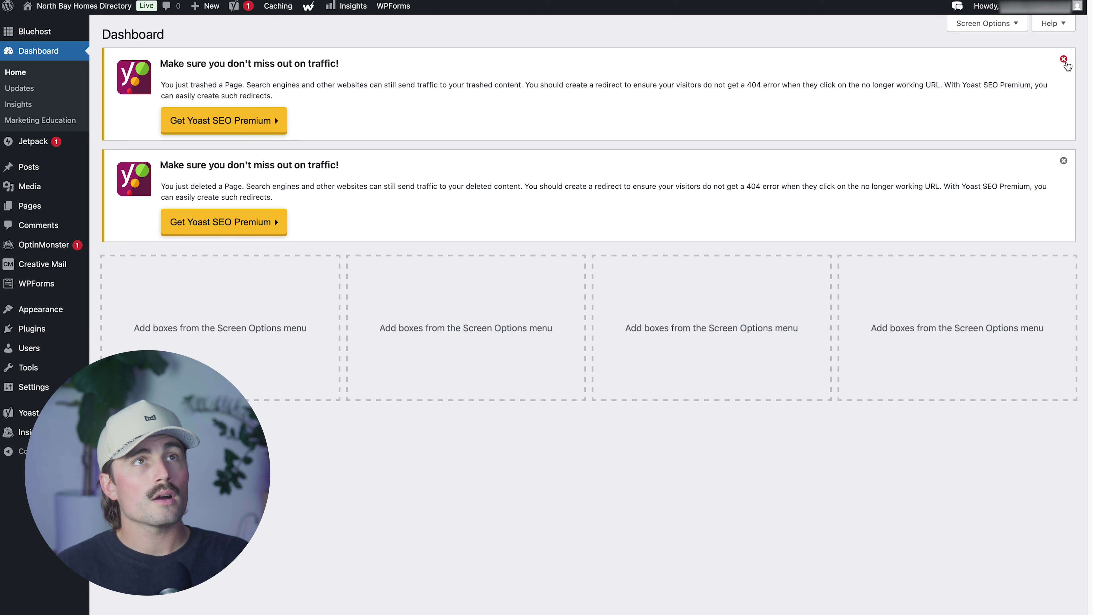
- Dismiss both Yoast SEO Premium notices about missing out on traffic
left_click(1064, 67)
left_click(1065, 64)
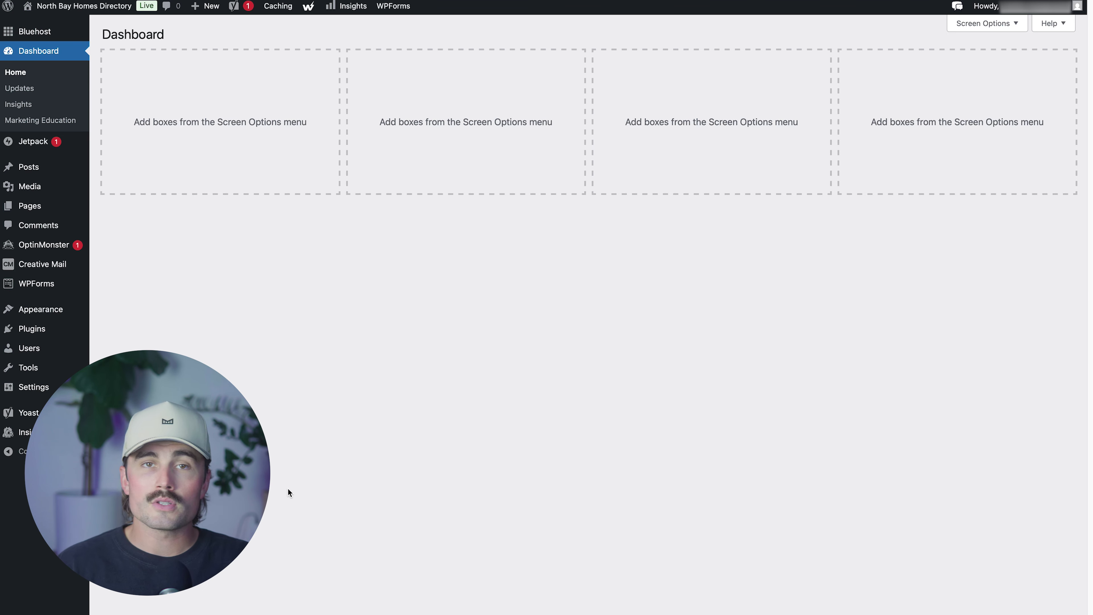
- Select all installed plugins and look over the available bulk actions without applying any
mouse_move(37, 333)
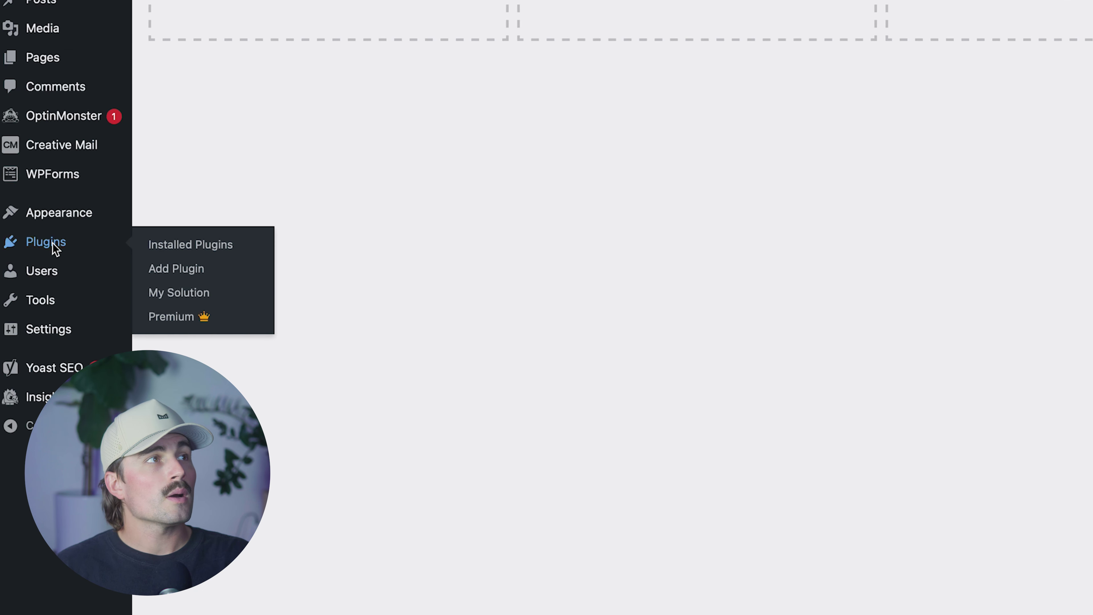
left_click(193, 244)
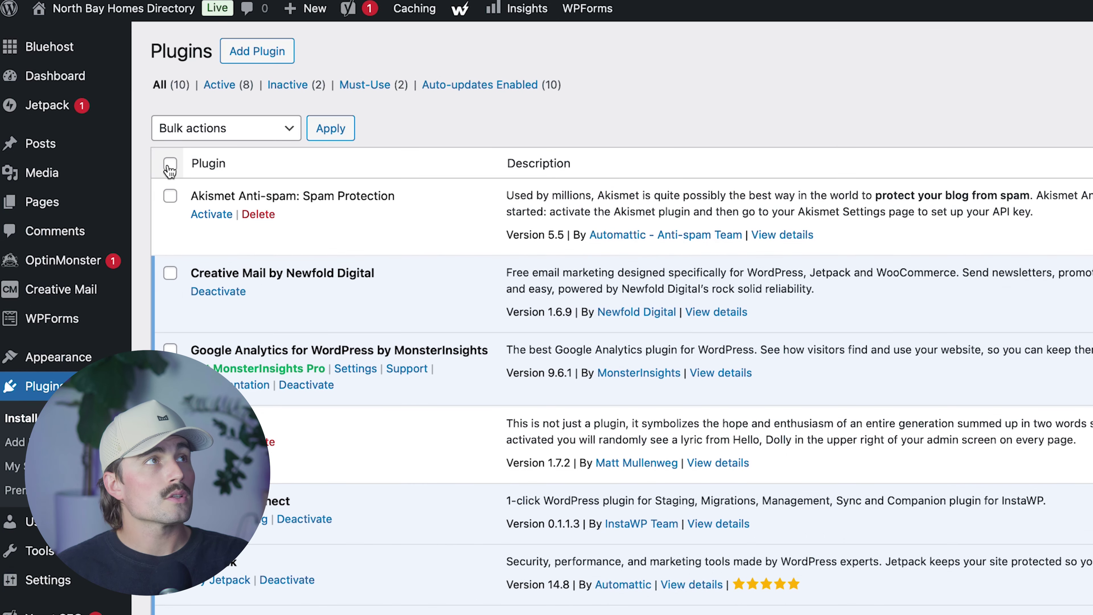
left_click(115, 111)
left_click(224, 129)
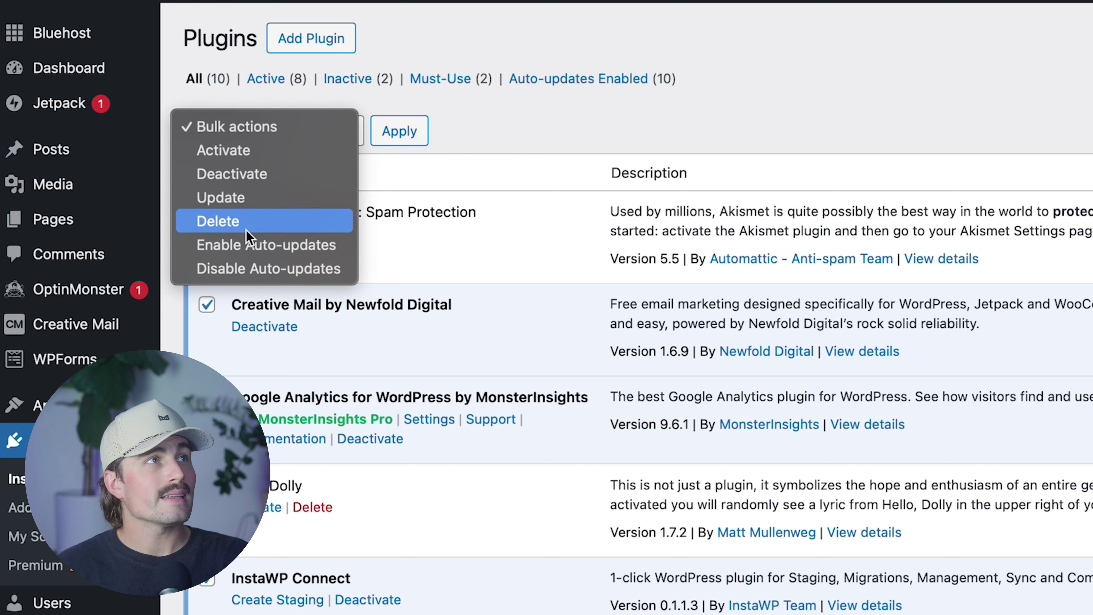
left_click(651, 100)
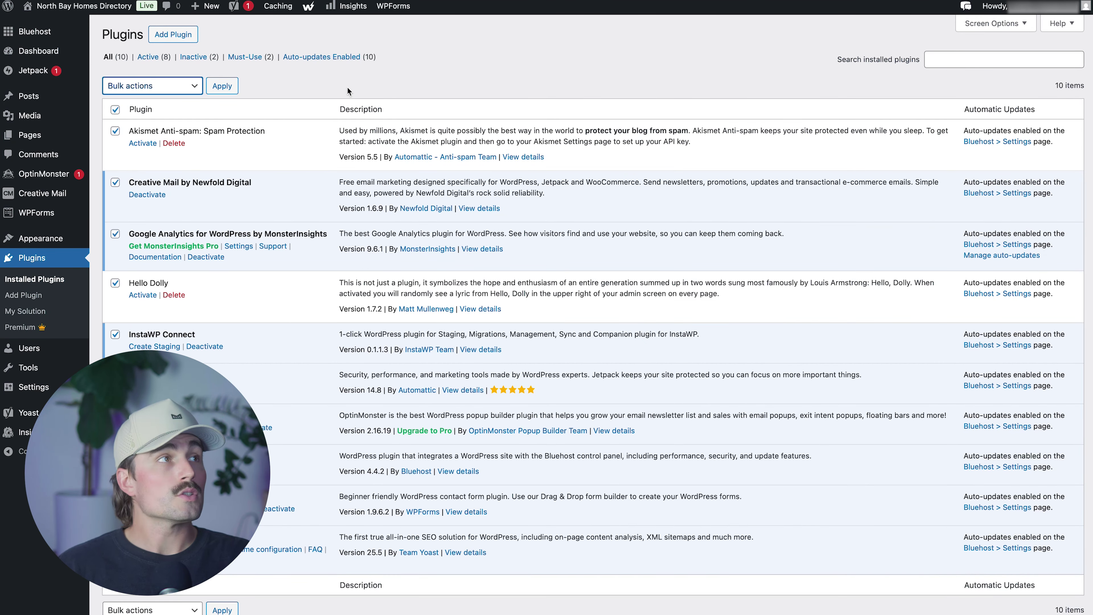
- Open the installed themes overview and go to the WordPress.org theme library to add a new theme
mouse_move(41, 238)
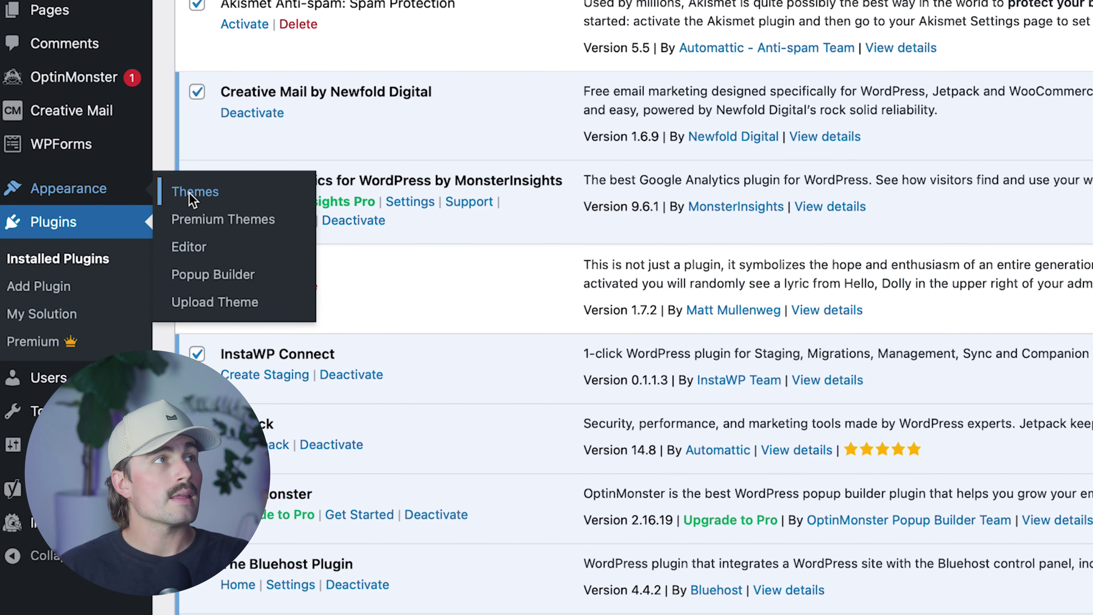
left_click(192, 199)
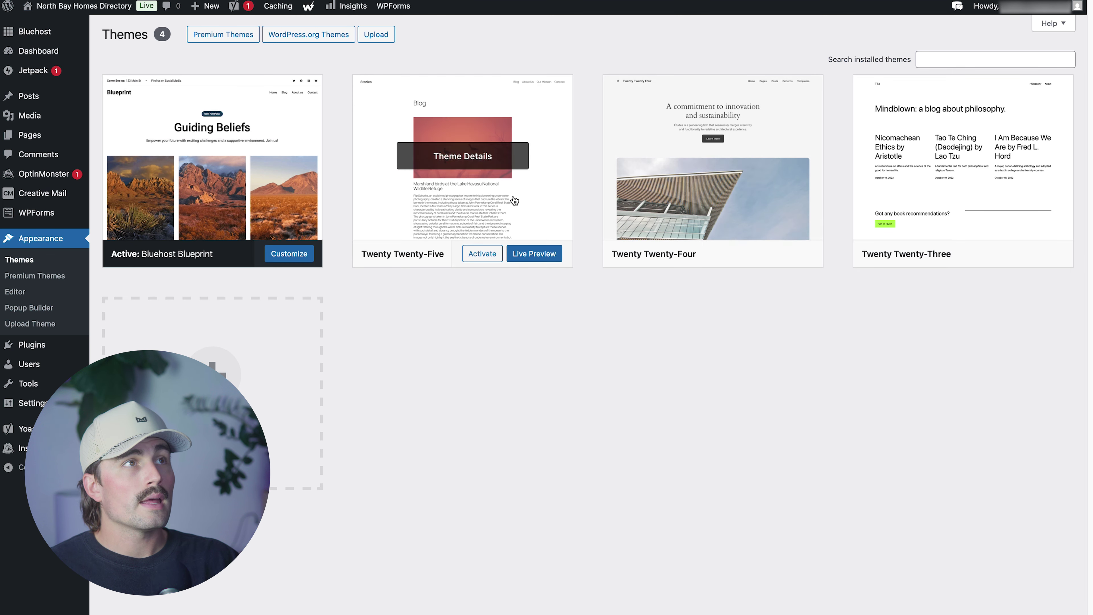
left_click(1044, 60)
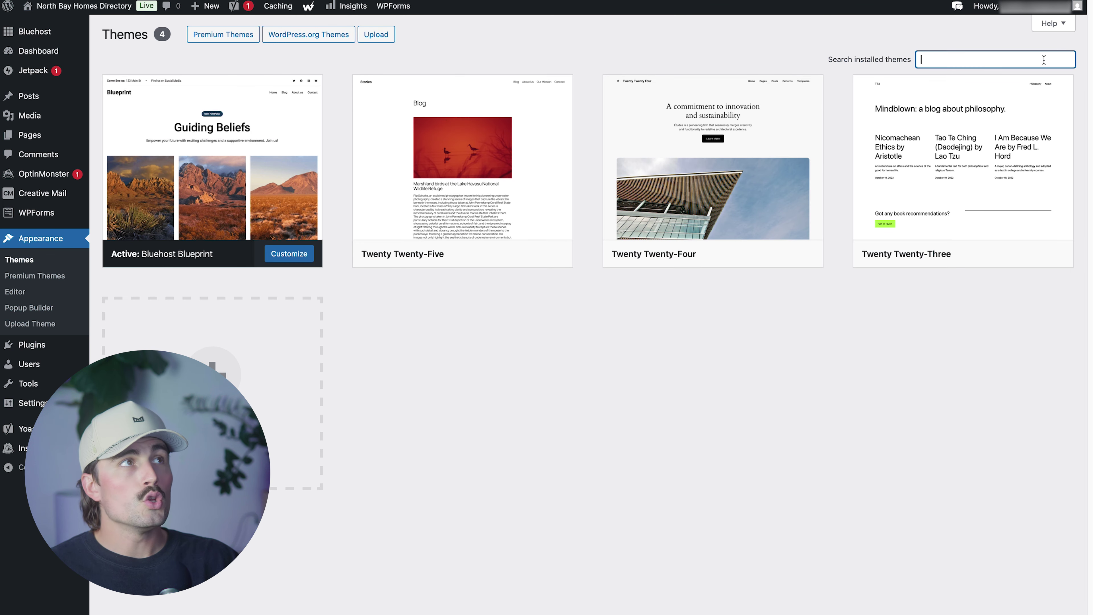
left_click(720, 54)
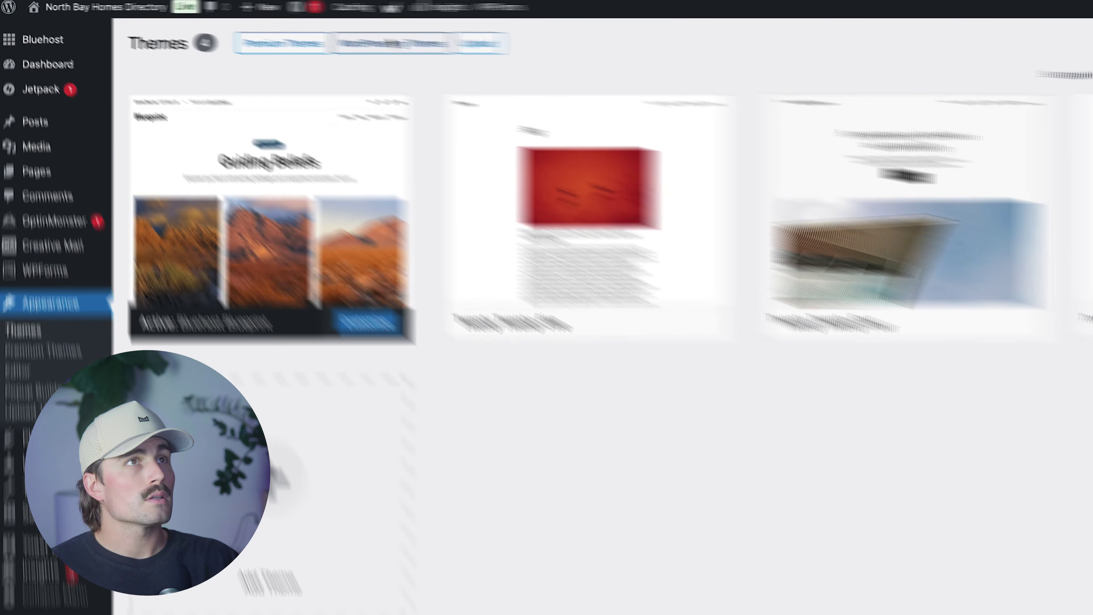
left_click(460, 50)
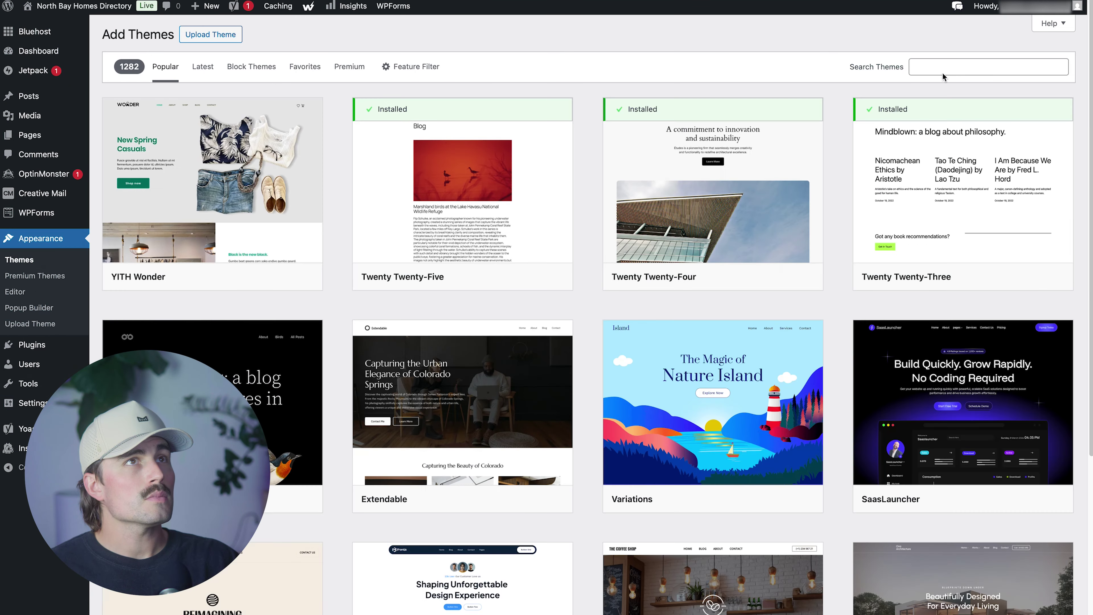
- Search the theme library for Blocksy and open the theme's preview
left_click(942, 74)
type("blocks")
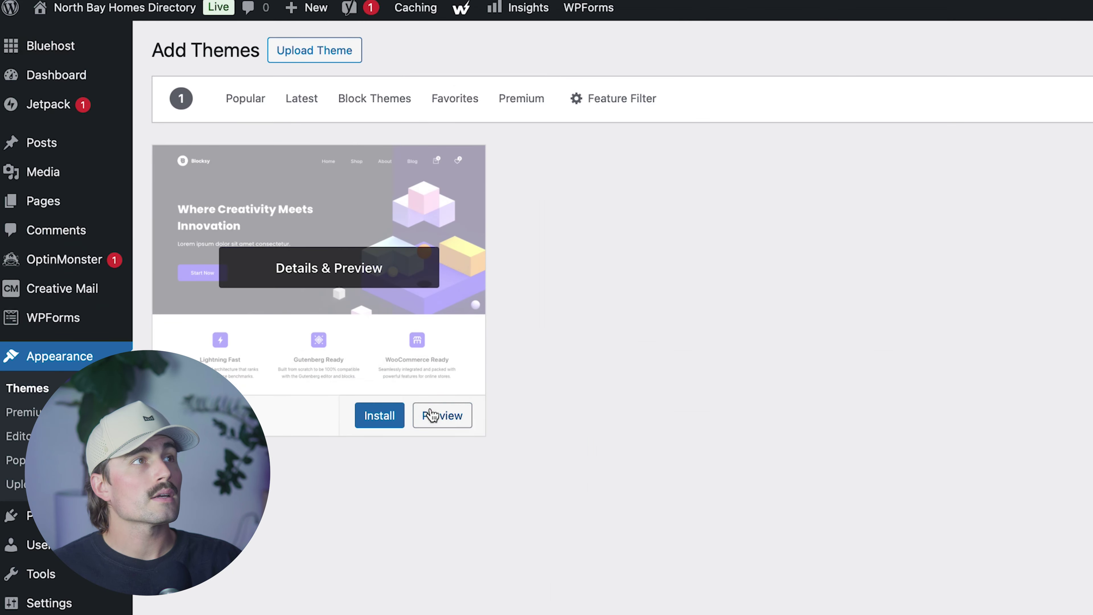
left_click(435, 415)
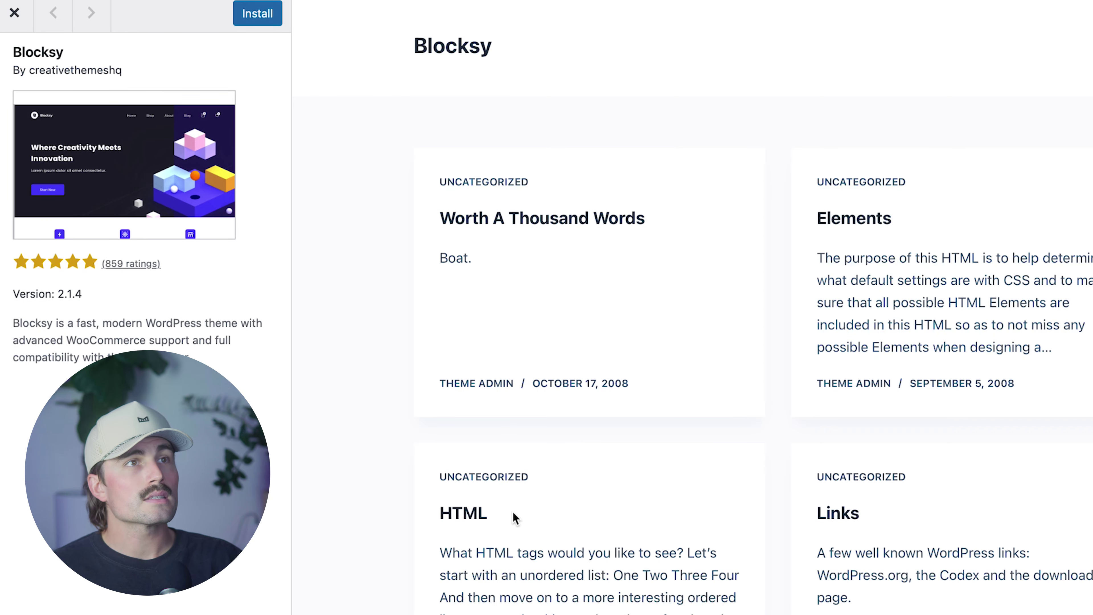
- Install and activate the Blocksy theme together with its recommended Blocksy Companion plugin
left_click(265, 14)
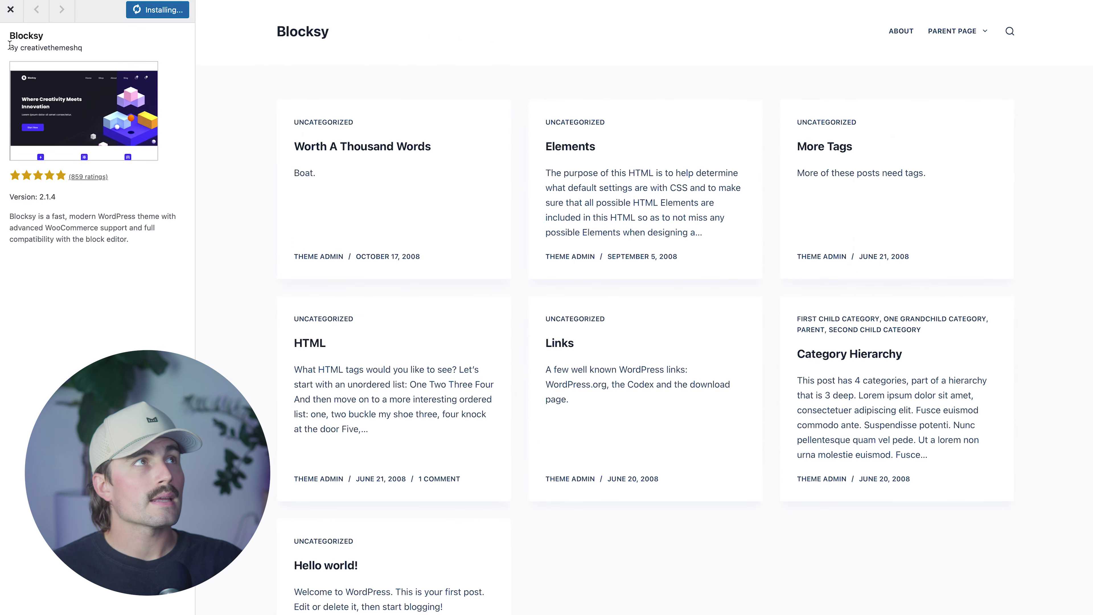
left_click(9, 10)
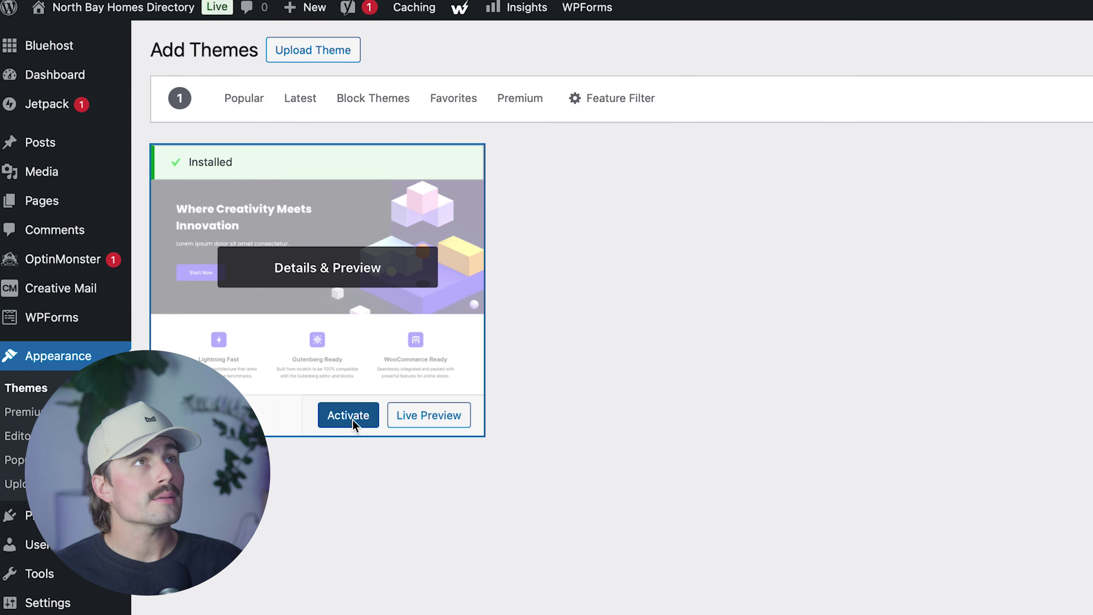
left_click(352, 422)
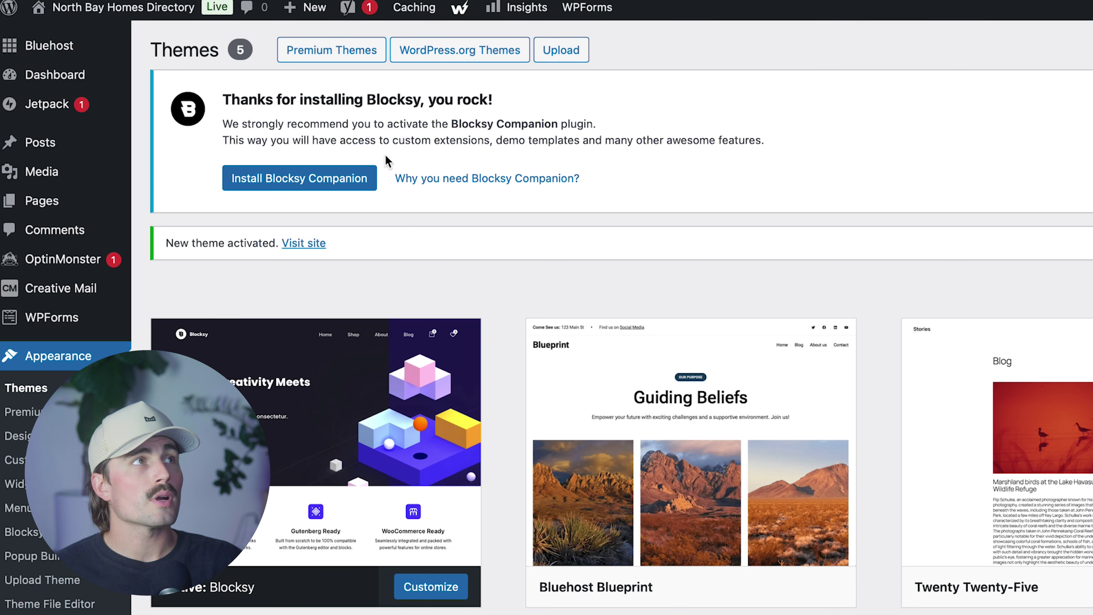
left_click(282, 178)
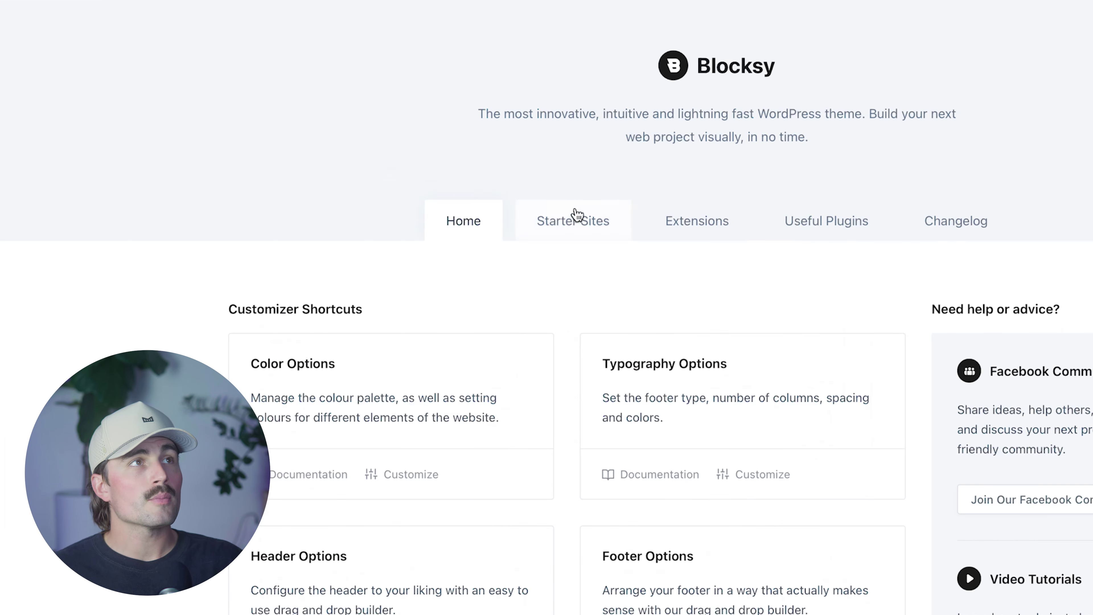
- Open Blocksy's Starter Sites and browse the available site templates
left_click(577, 214)
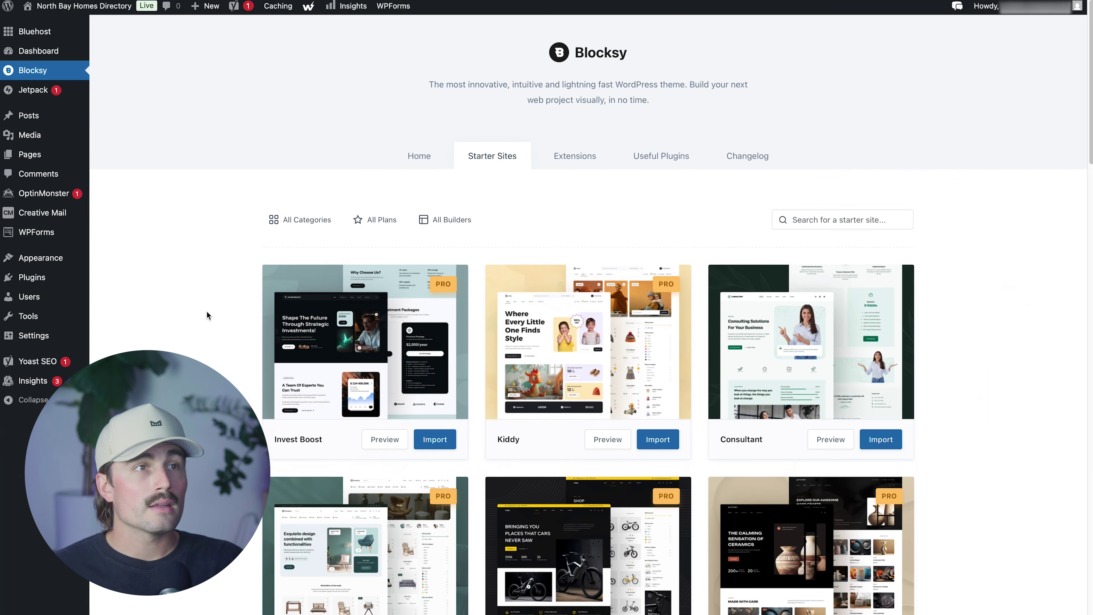
scroll(206, 308, "down", 5)
scroll(206, 309, "down", 5)
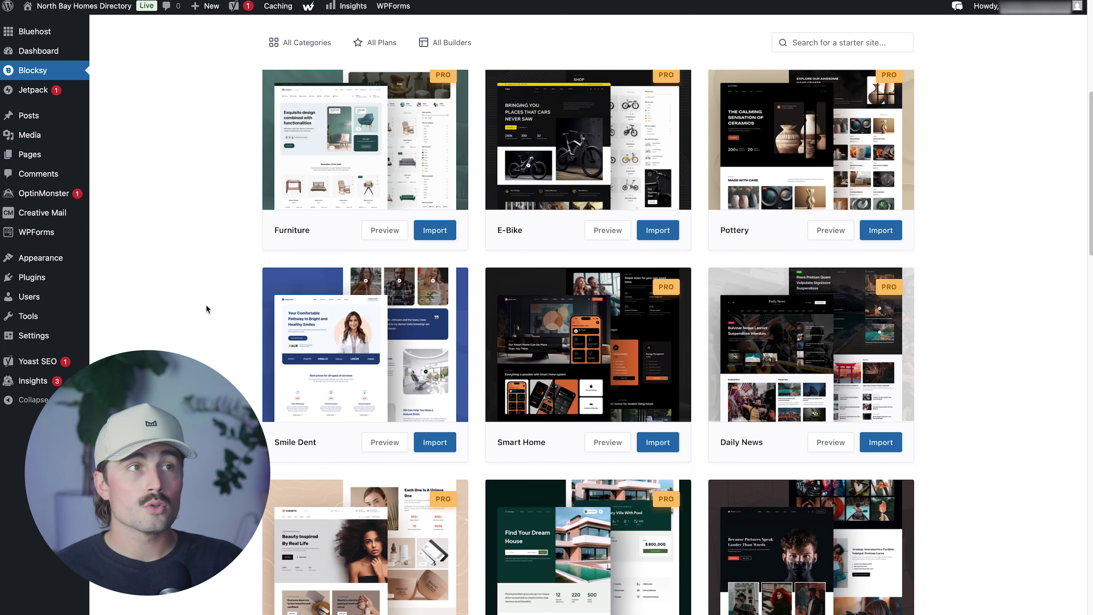
scroll(206, 308, "down", 12)
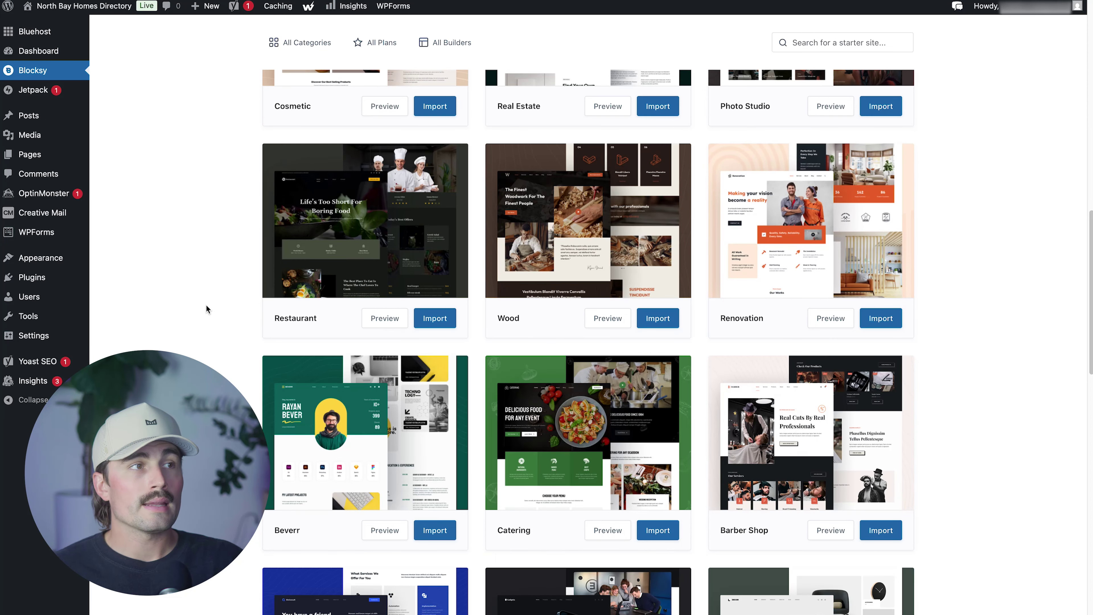
scroll(206, 309, "down", 10)
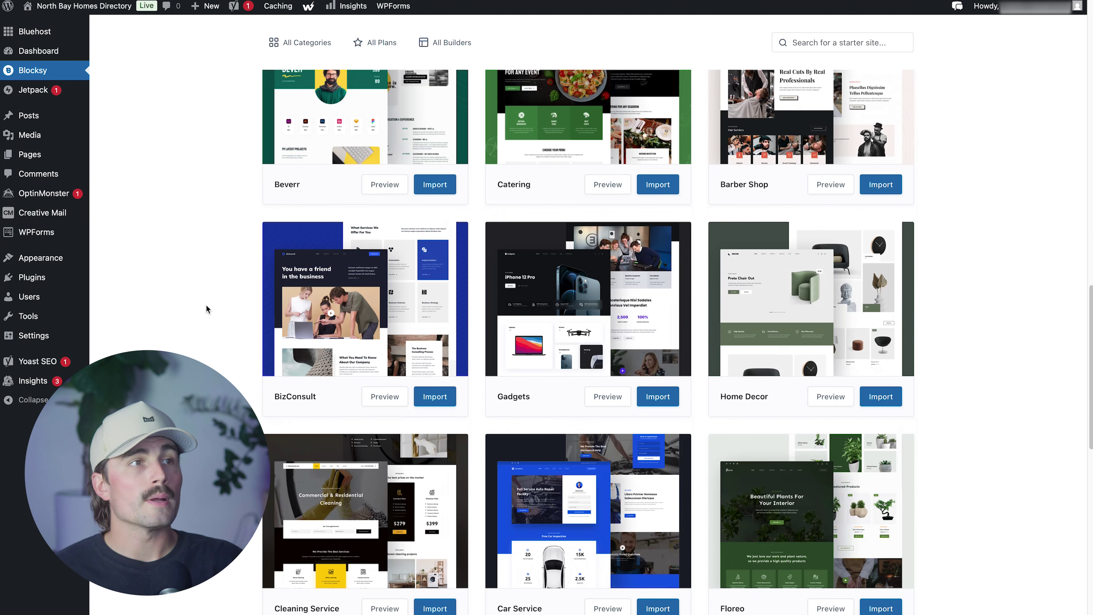
scroll(206, 309, "down", 10)
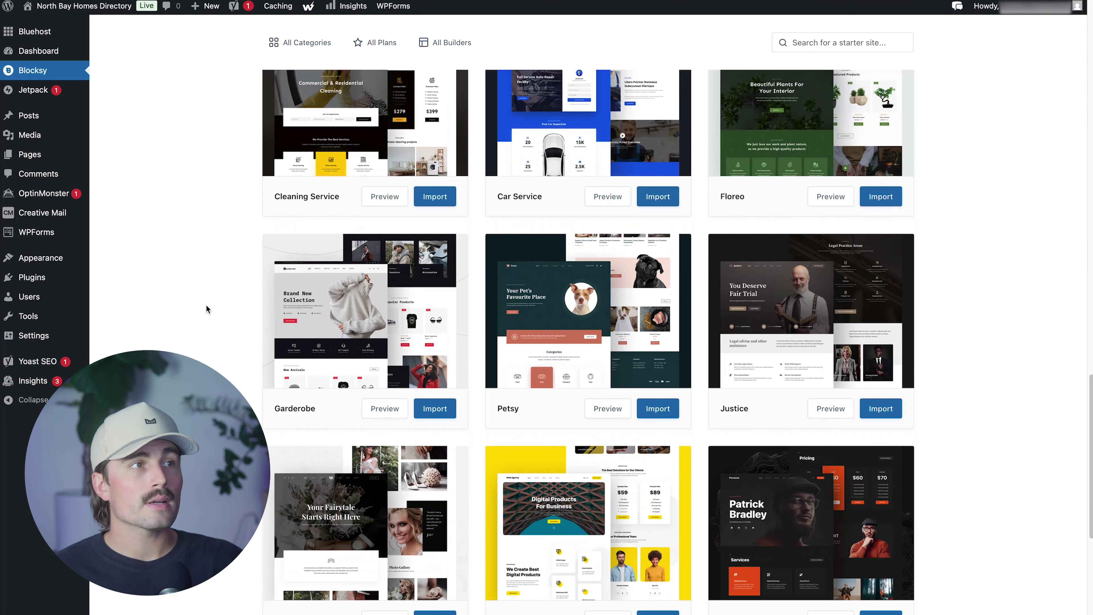
scroll(206, 309, "down", 10)
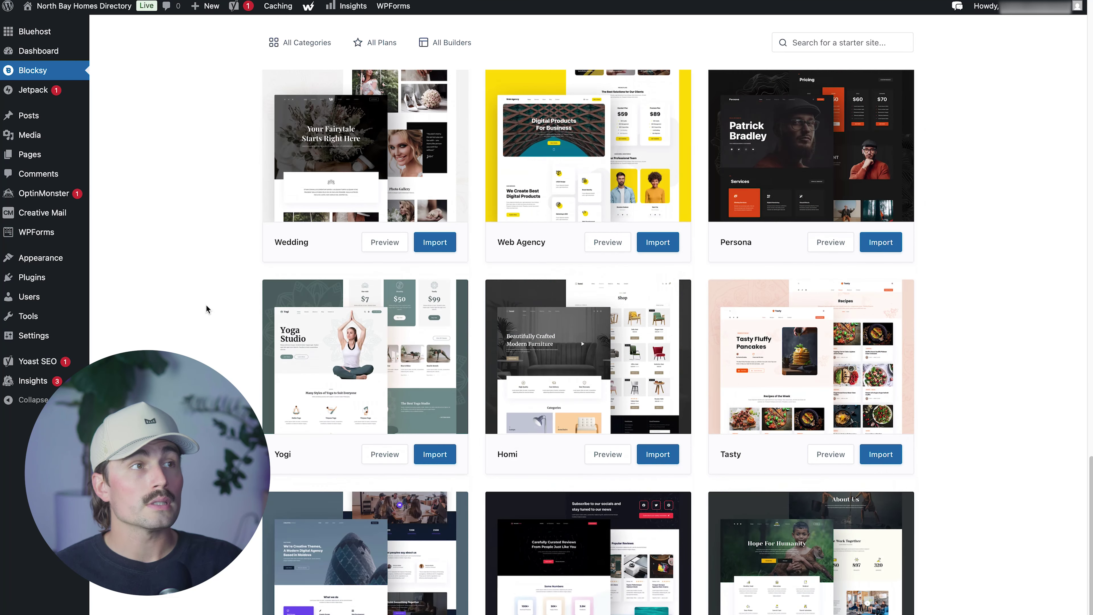
scroll(206, 304, "down", 9)
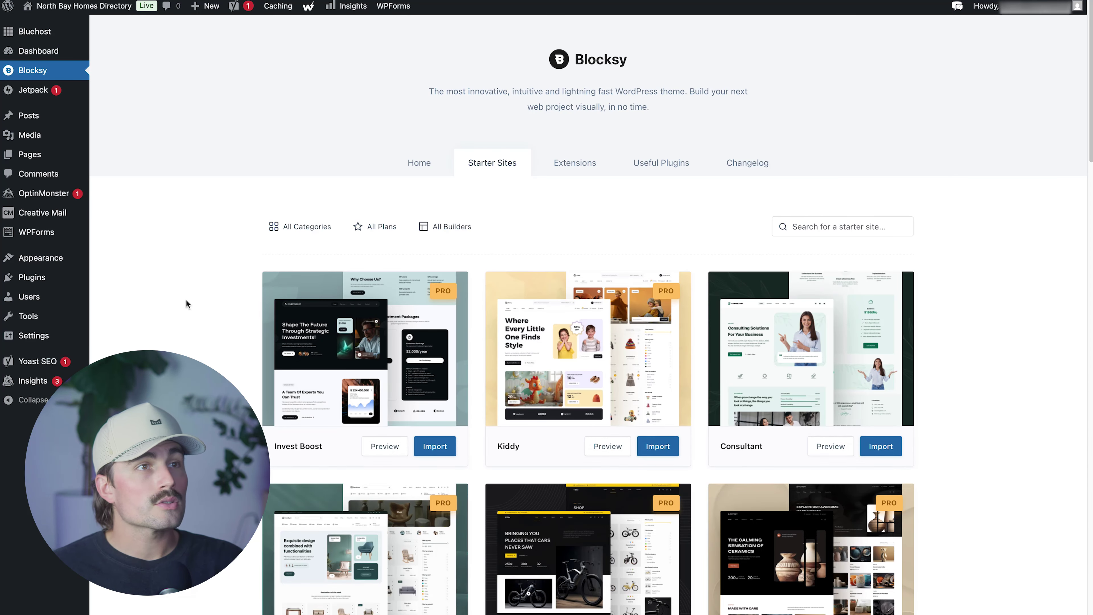
- Filter the Blocksy starter sites by the Travel category
left_click(325, 224)
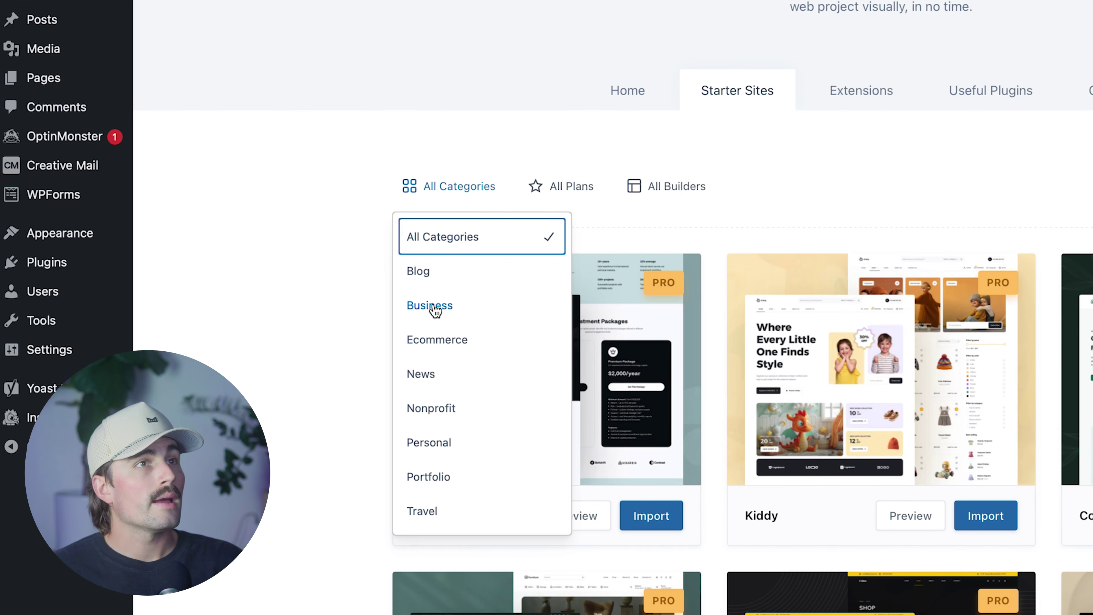
left_click(430, 512)
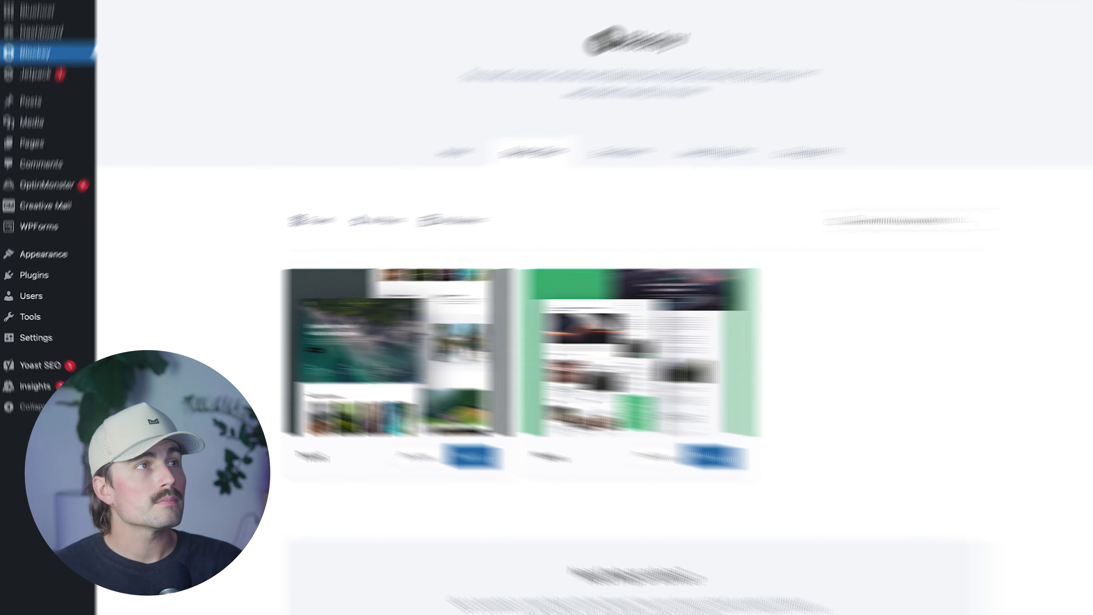
- Show the starter sites of all categories again and look through them for a suitable business template
left_click(446, 185)
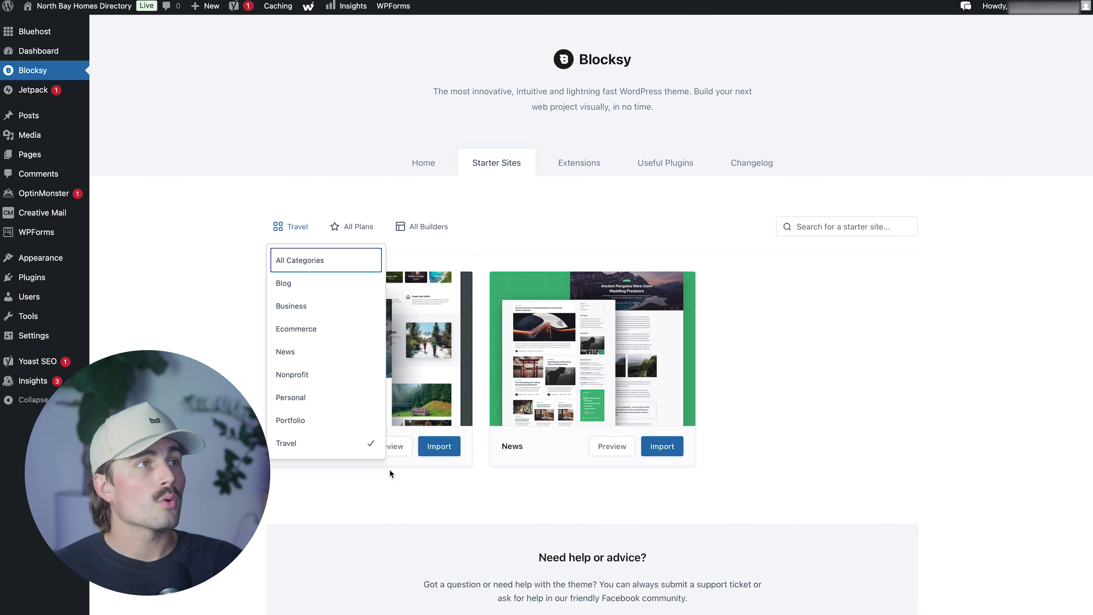
left_click(294, 257)
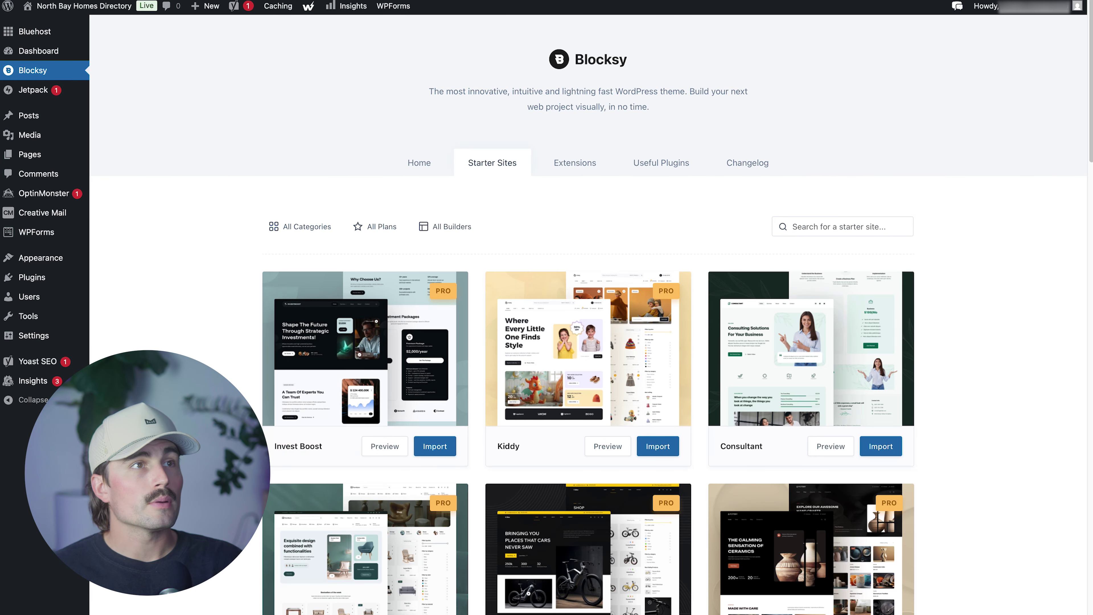
scroll(587, 344, "down", 10)
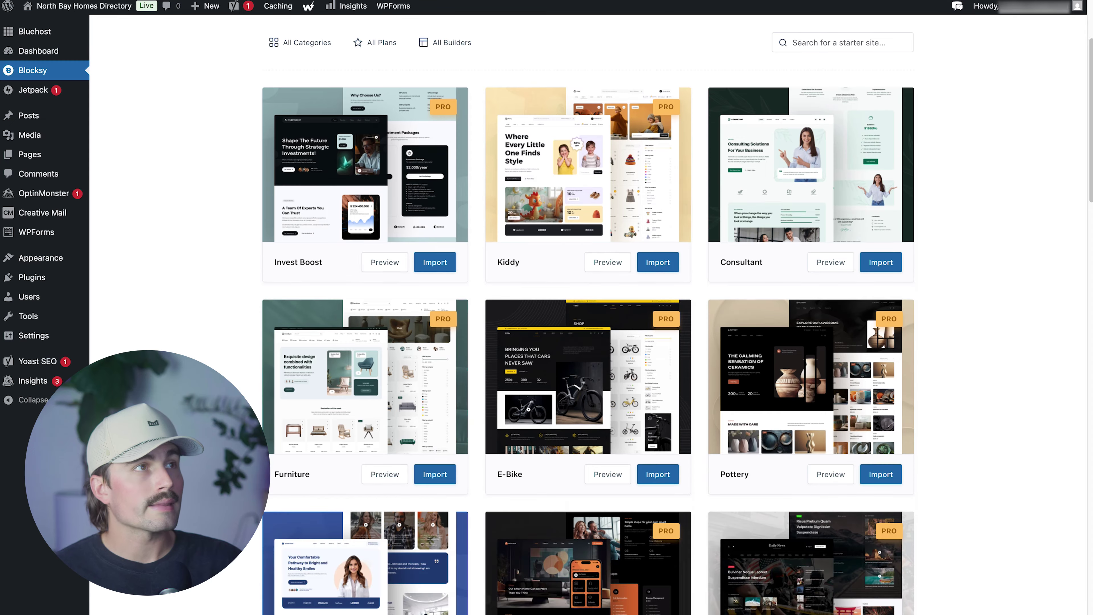
scroll(588, 323, "down", 4)
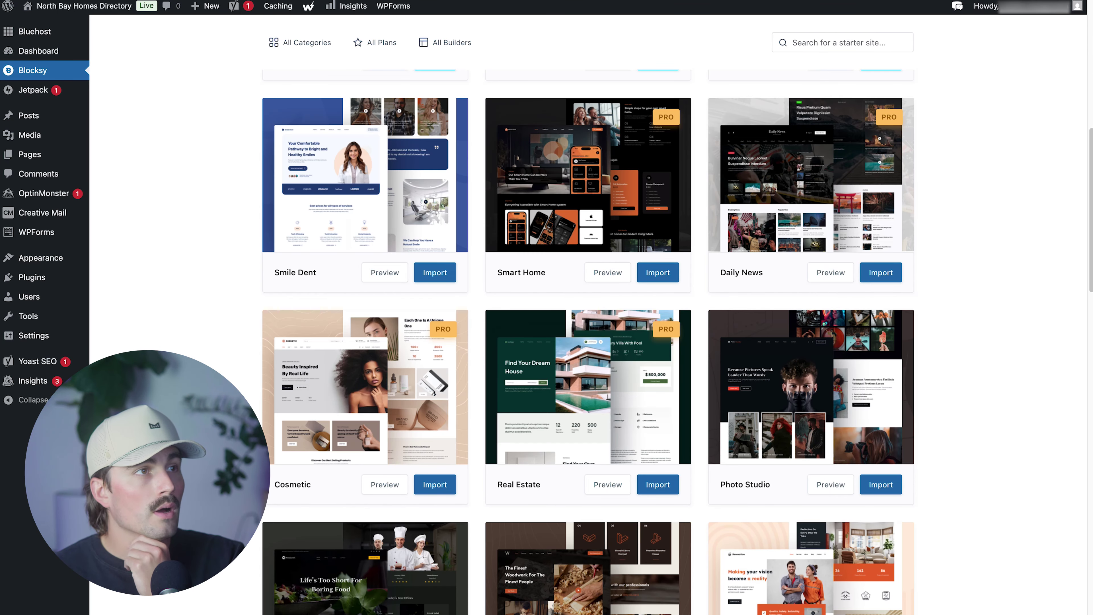
scroll(474, 362, "down", 15)
scroll(474, 361, "up", 2)
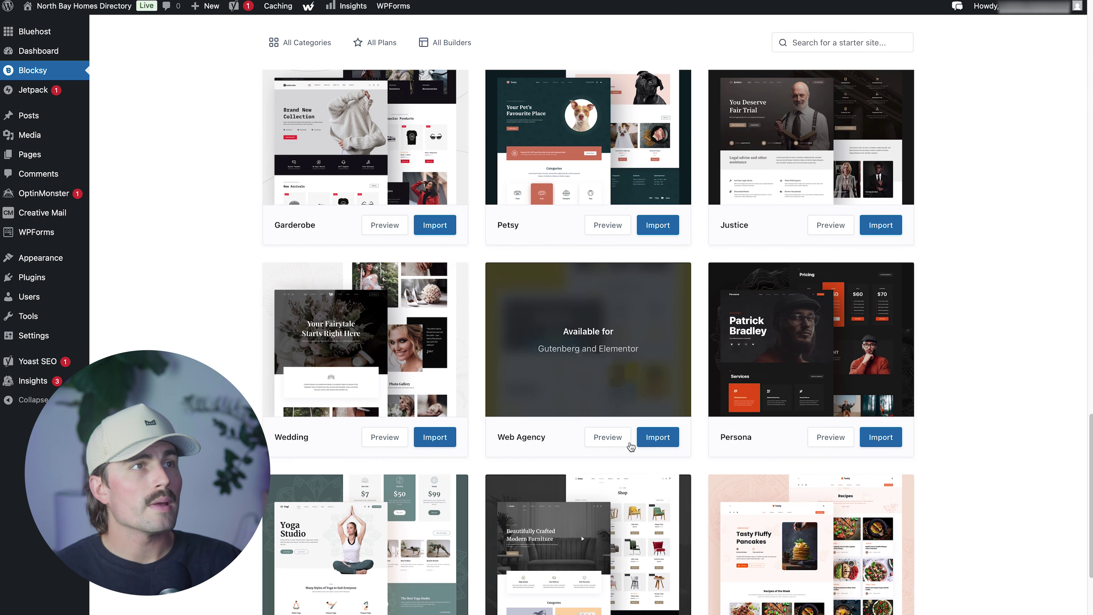
scroll(629, 434, "up", 1)
- Preview the Web Agency starter site and look through its demo home page
left_click(618, 484)
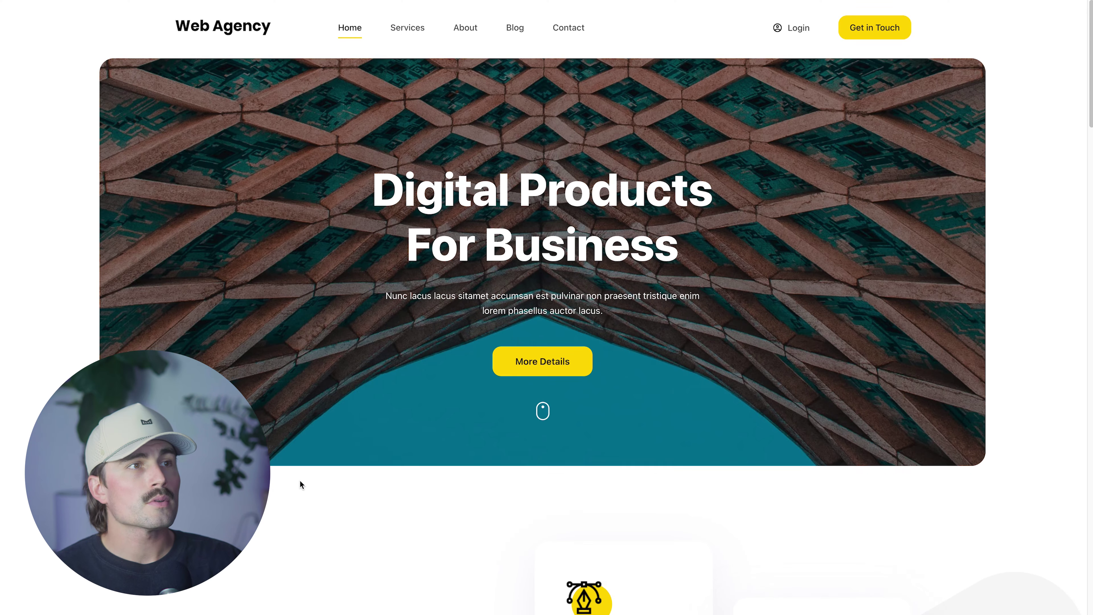
scroll(300, 481, "down", 10)
scroll(300, 479, "down", 15)
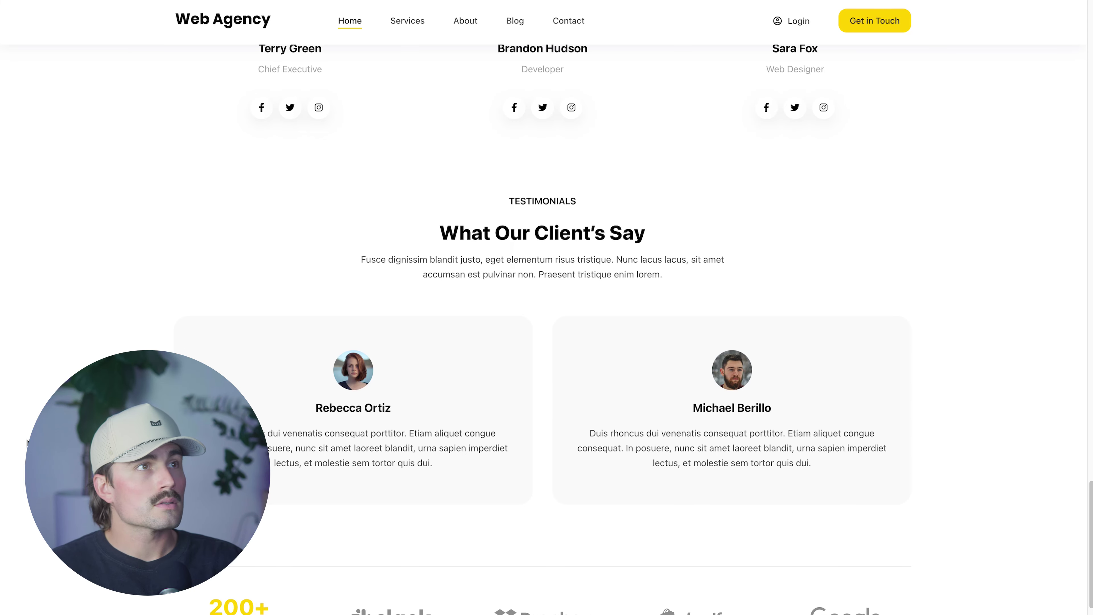
scroll(27, 442, "down", 10)
scroll(27, 442, "up", 20)
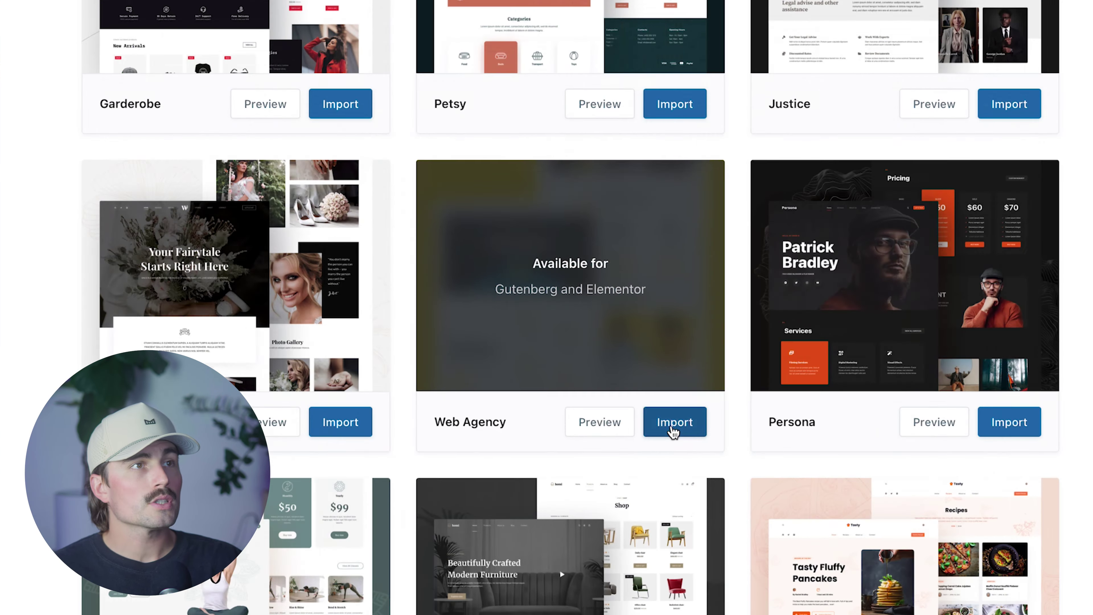
- Import the Web Agency starter site with Elementor as page builder, including the required Elementor and WPForms plugins
left_click(651, 490)
left_click(664, 386)
left_click(717, 468)
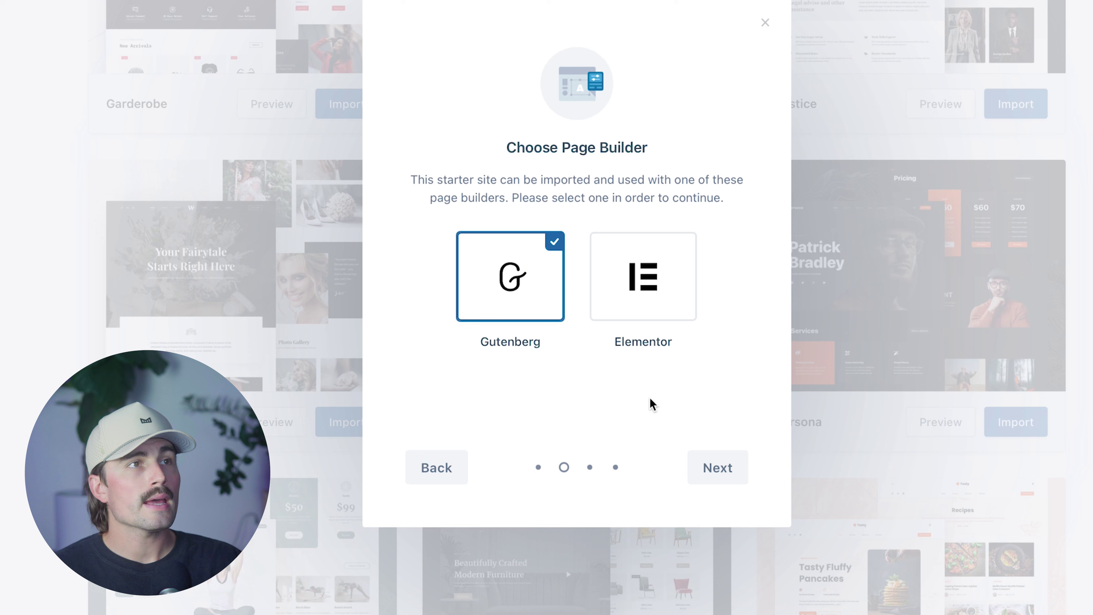
left_click(663, 318)
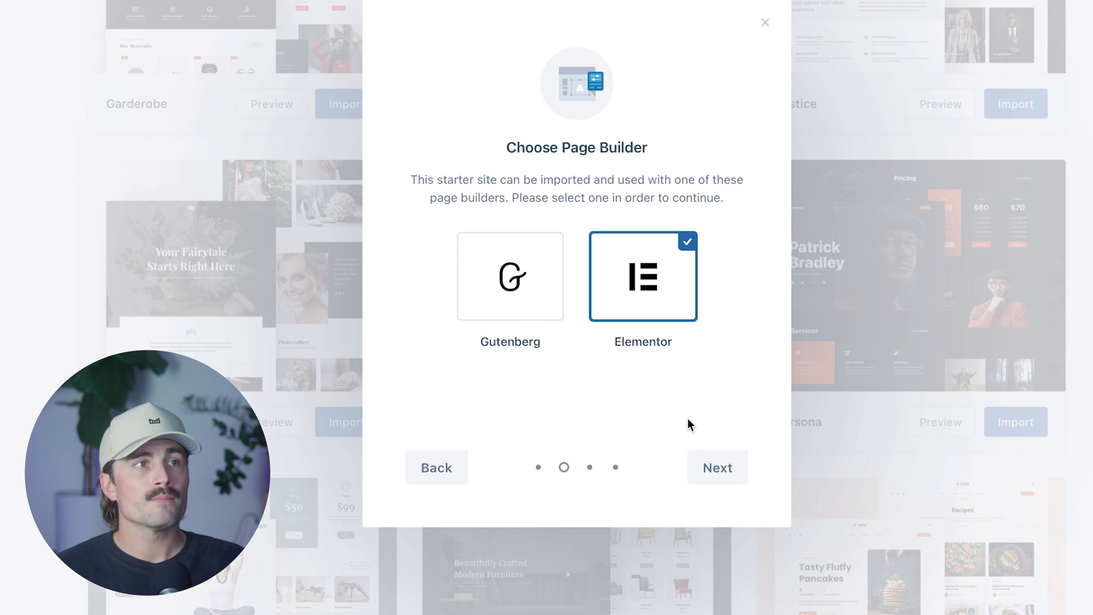
left_click(714, 472)
left_click(714, 473)
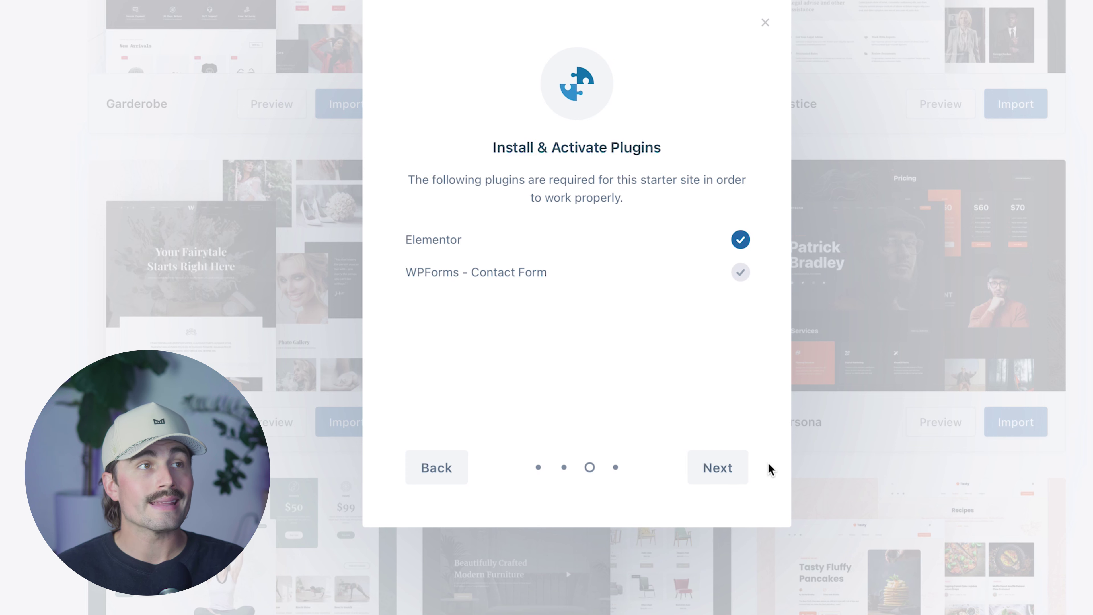
left_click(709, 480)
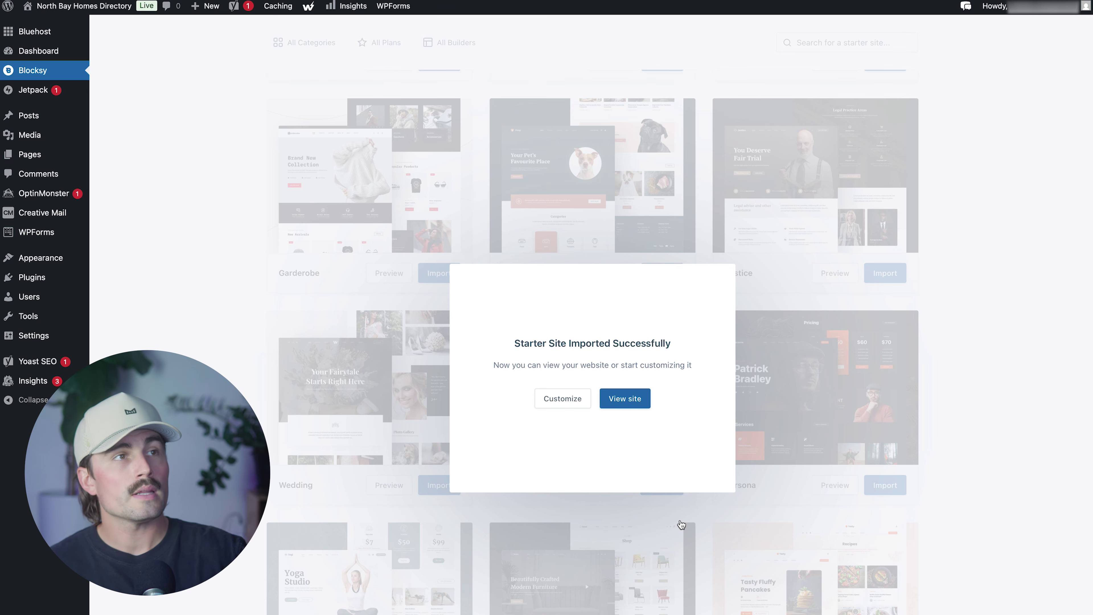
- View the imported site and examine the home page's sections from the hero down to the team area
left_click(635, 401)
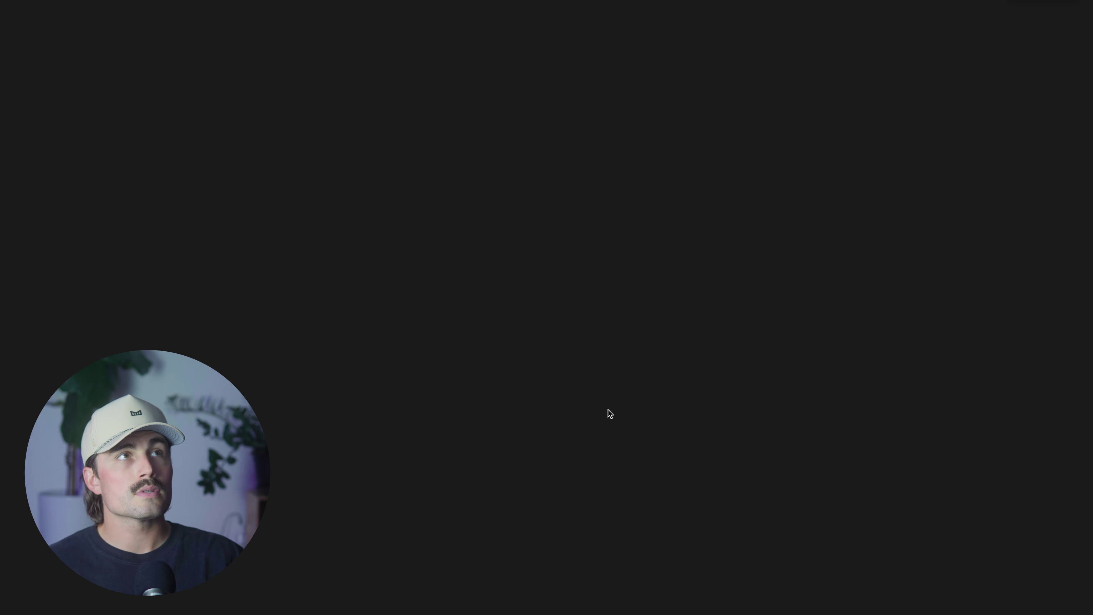
scroll(284, 413, "down", 2)
scroll(284, 413, "up", 2)
scroll(285, 411, "down", 15)
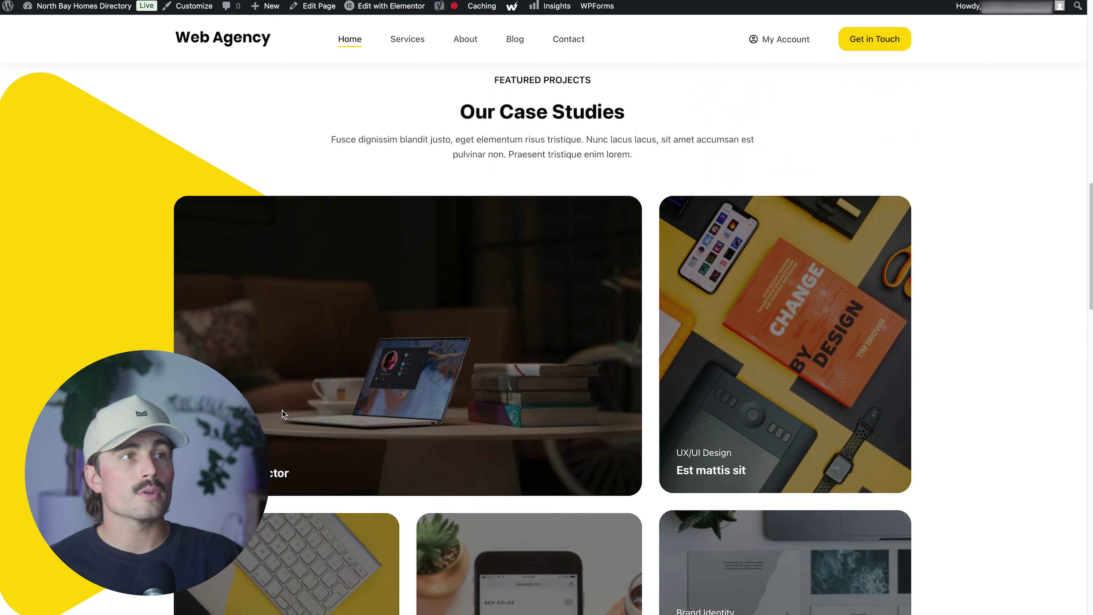
scroll(292, 323, "down", 3)
scroll(364, 389, "down", 3)
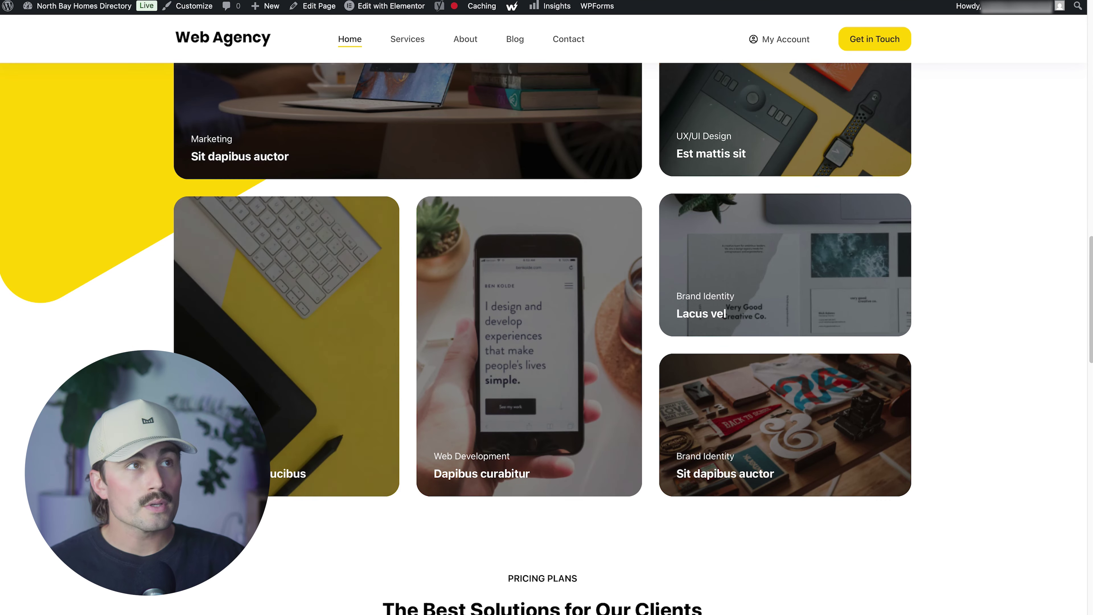
scroll(458, 574, "down", 8)
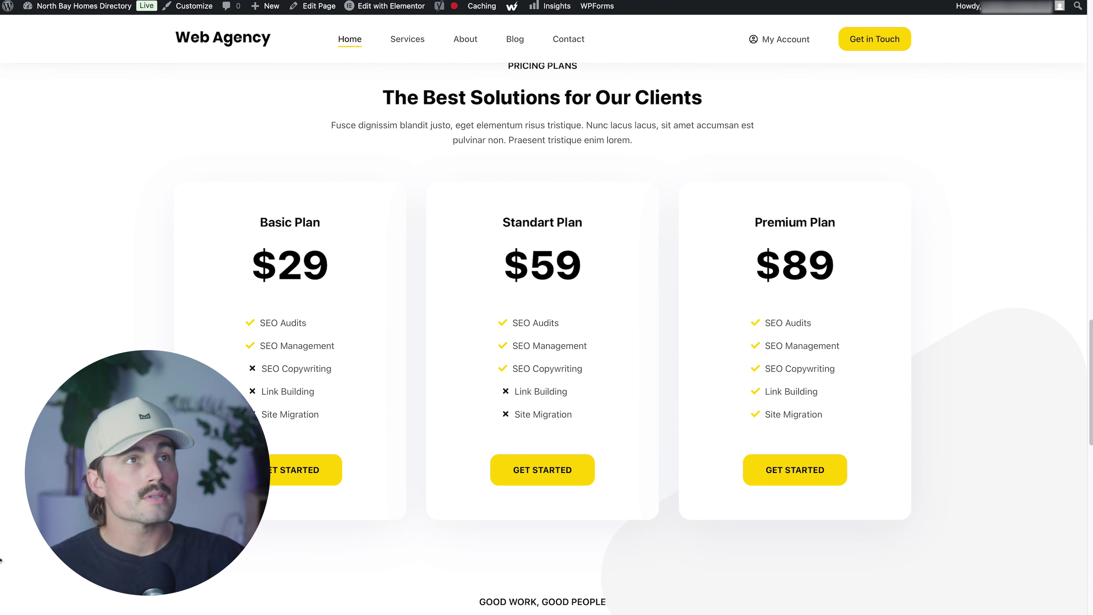
scroll(542, 366, "down", 10)
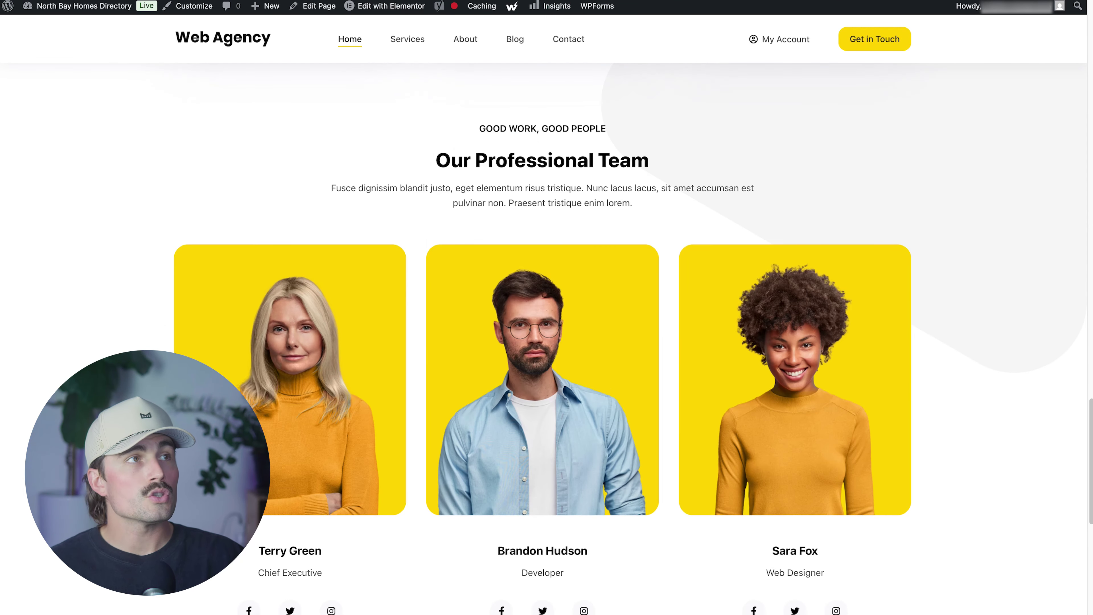
scroll(542, 345, "down", 6)
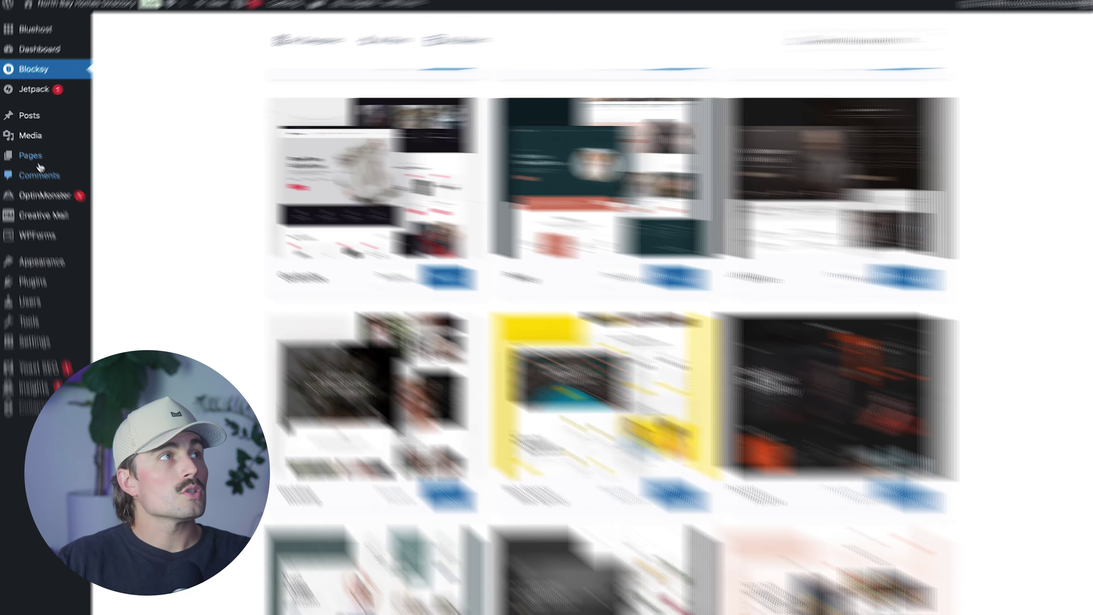
- Open the list of all pages and edit the Home page marked as Front Page with Elementor
mouse_move(38, 160)
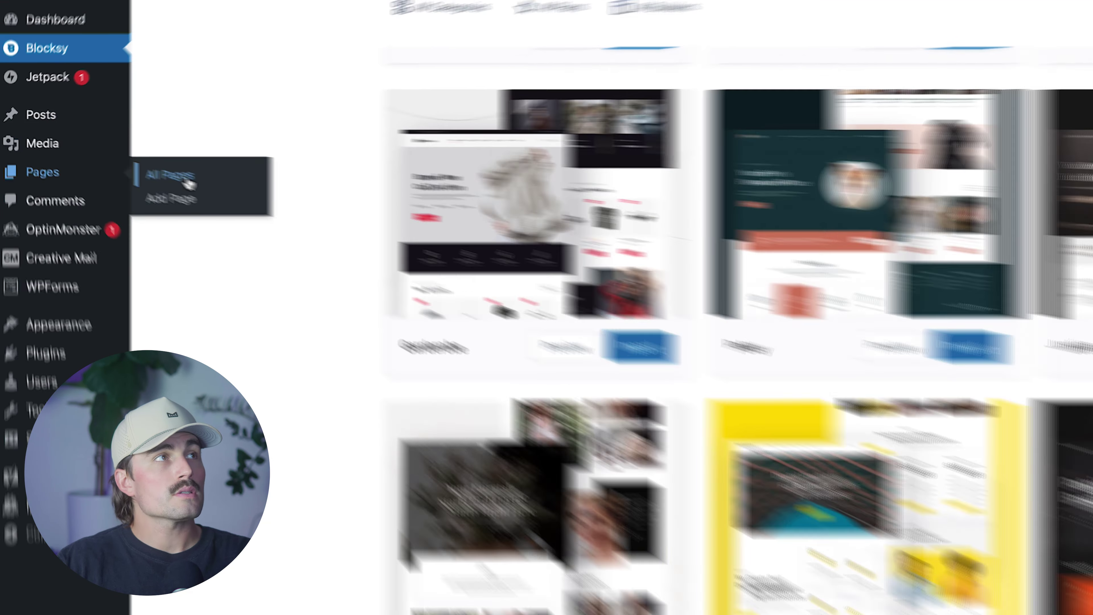
left_click(196, 182)
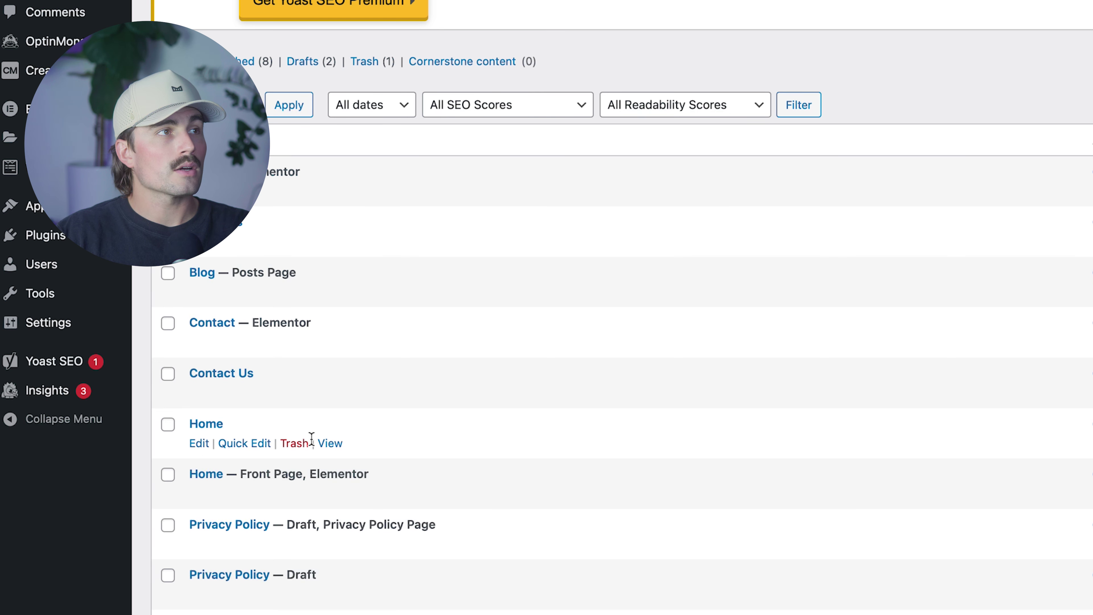
left_click(327, 443)
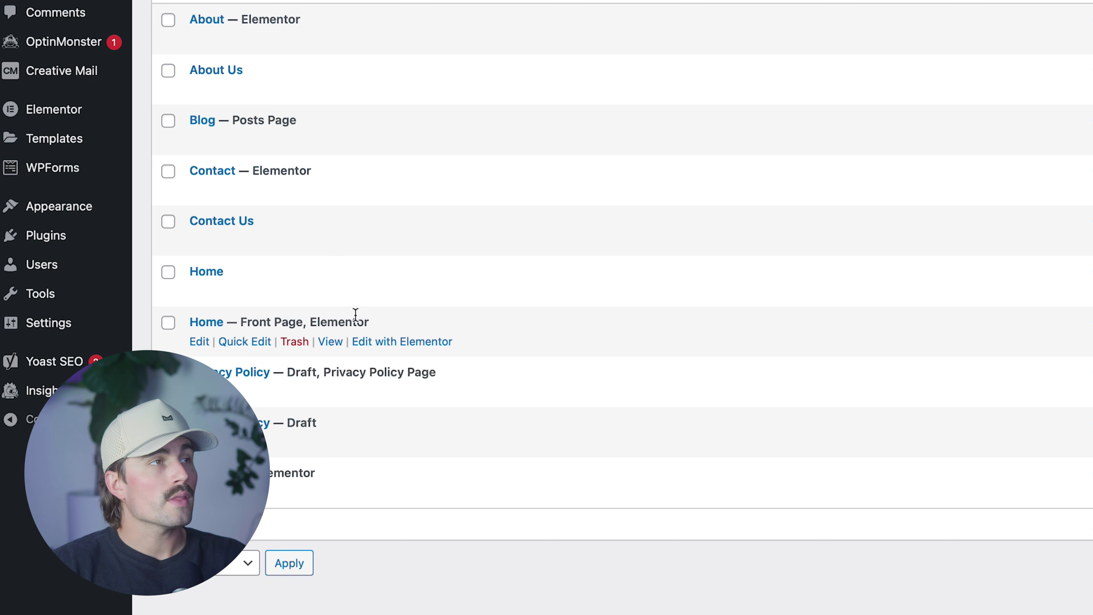
left_click(411, 339)
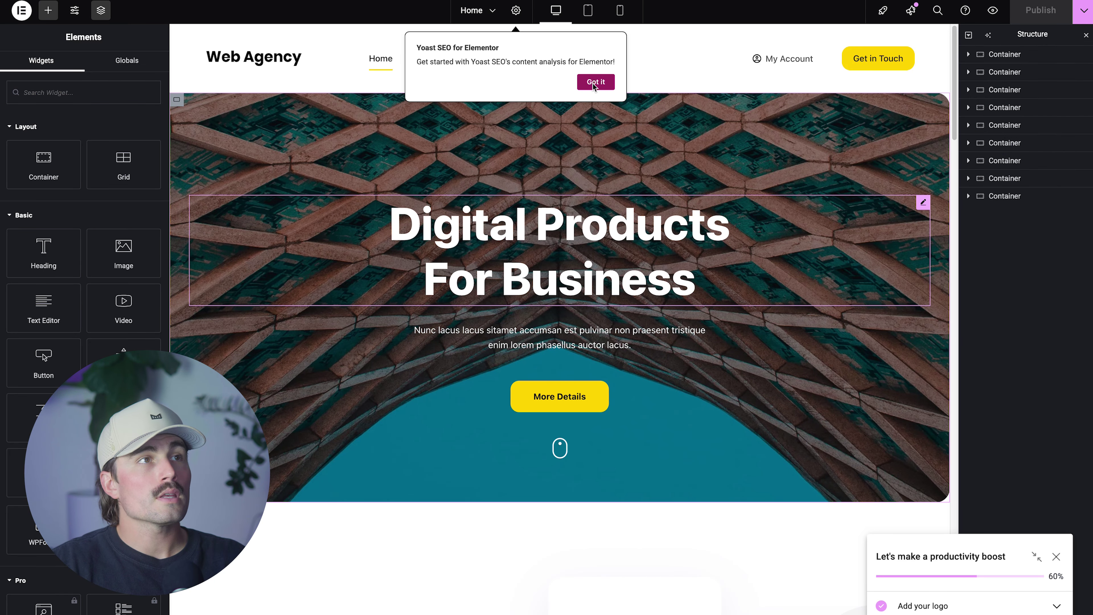
- Dismiss the Yoast SEO introduction, the productivity checklist and its follow-up hint in the editor
left_click(594, 83)
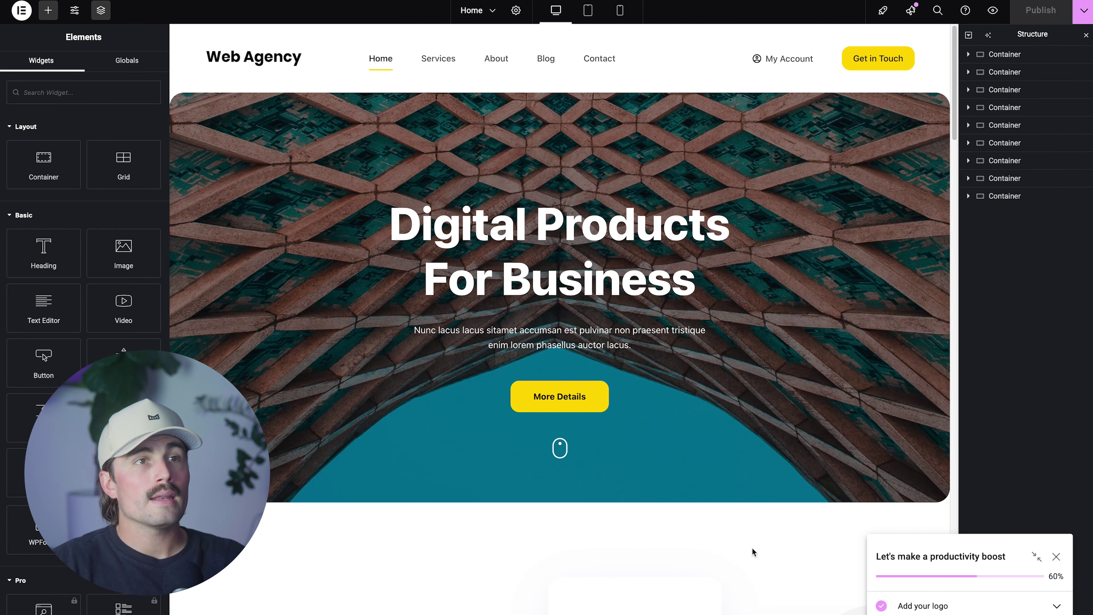
left_click(1056, 557)
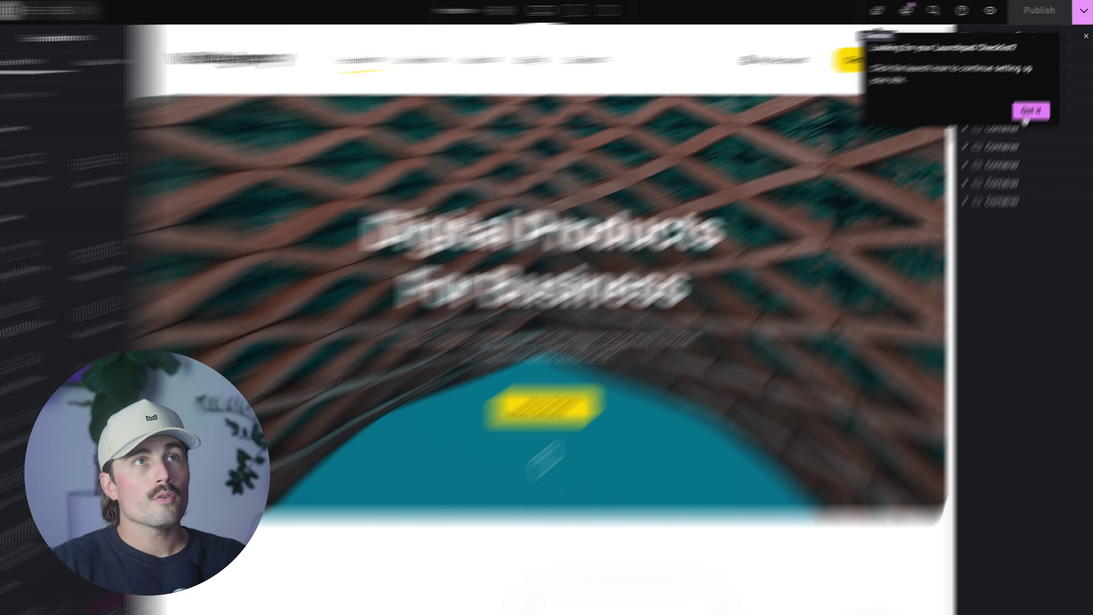
left_click(1030, 113)
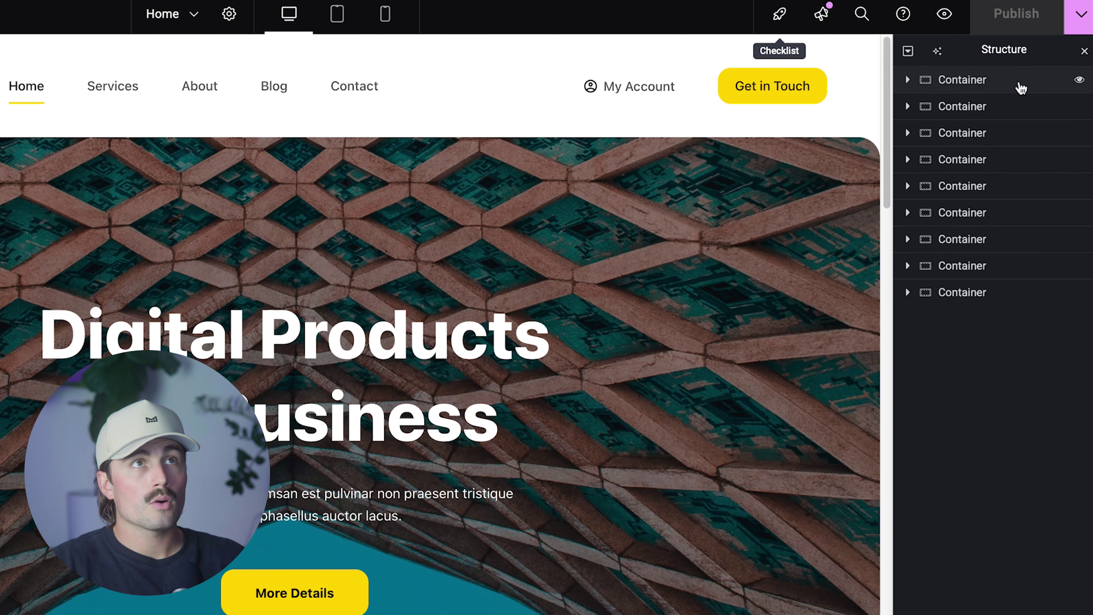
- Expand the first container and its nested container in the page structure to examine the hero elements, and collapse them again
left_click(1068, 86)
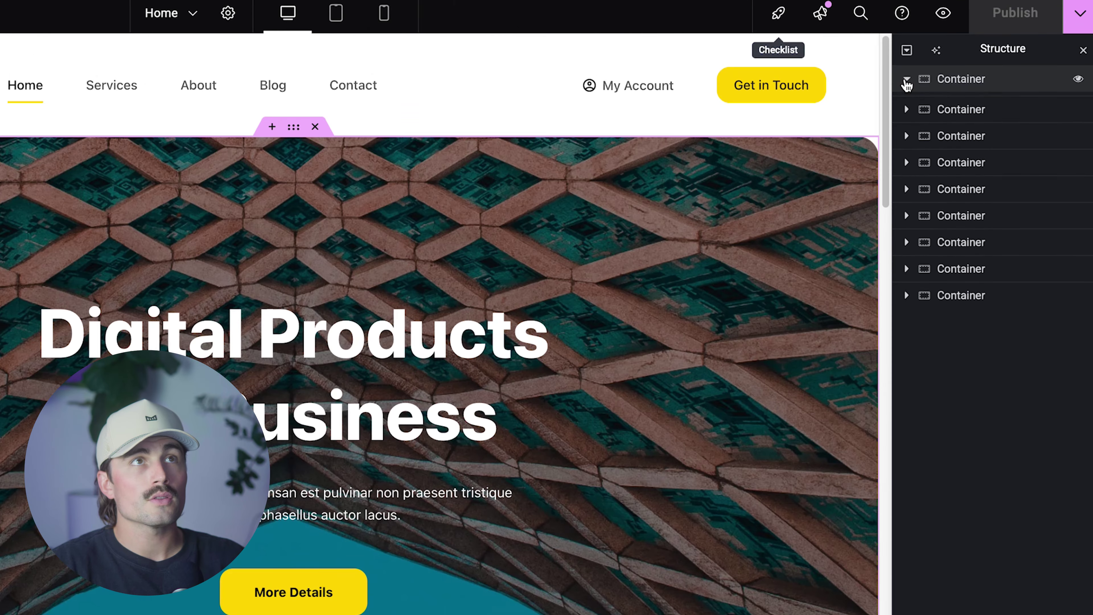
left_click(968, 54)
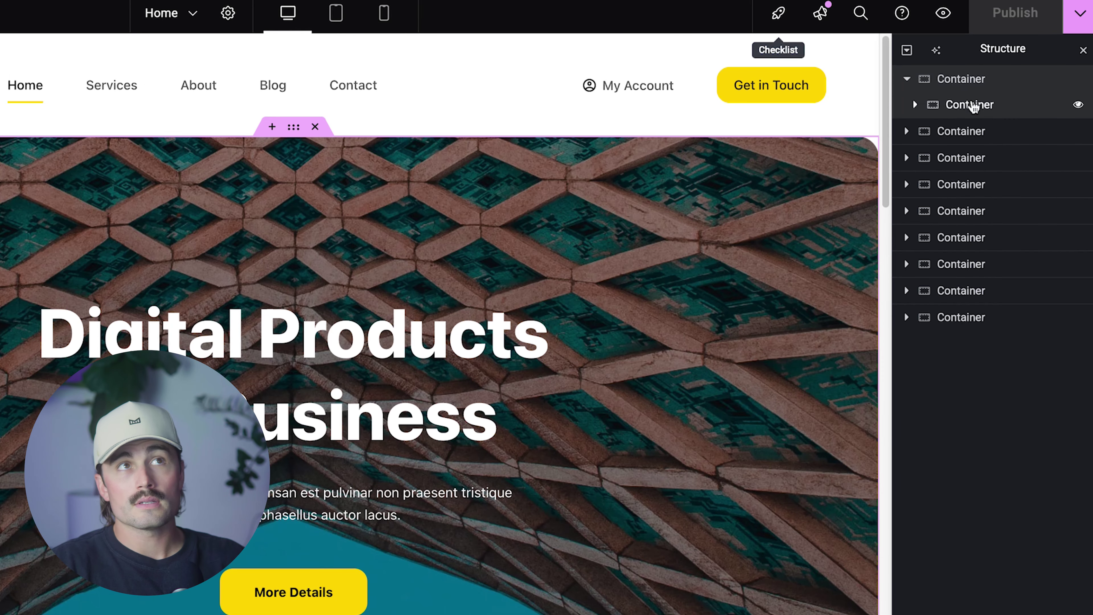
left_click(915, 104)
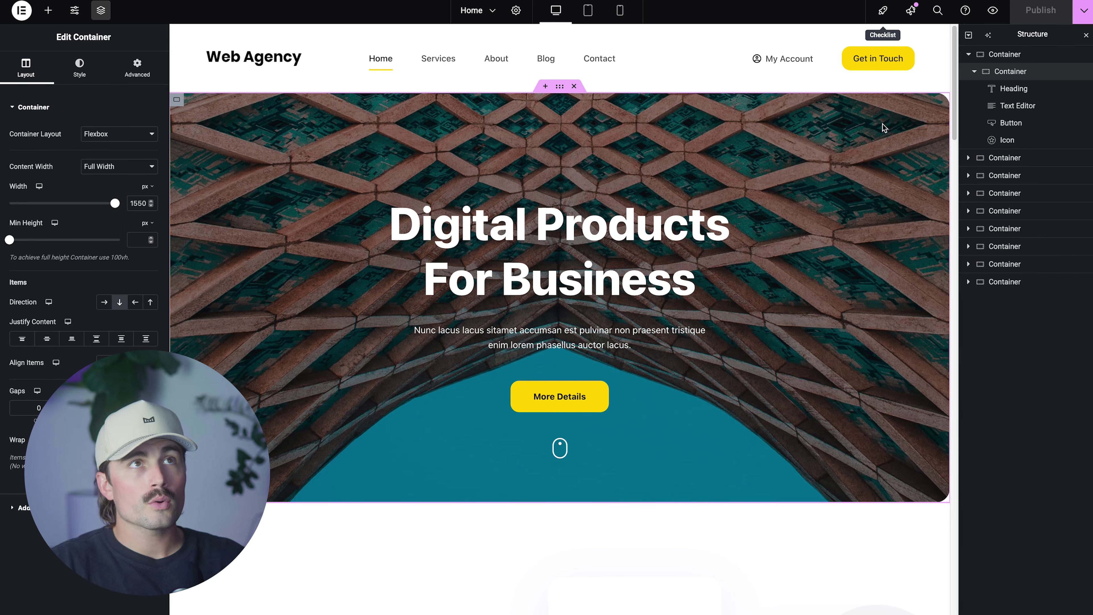
left_click(969, 54)
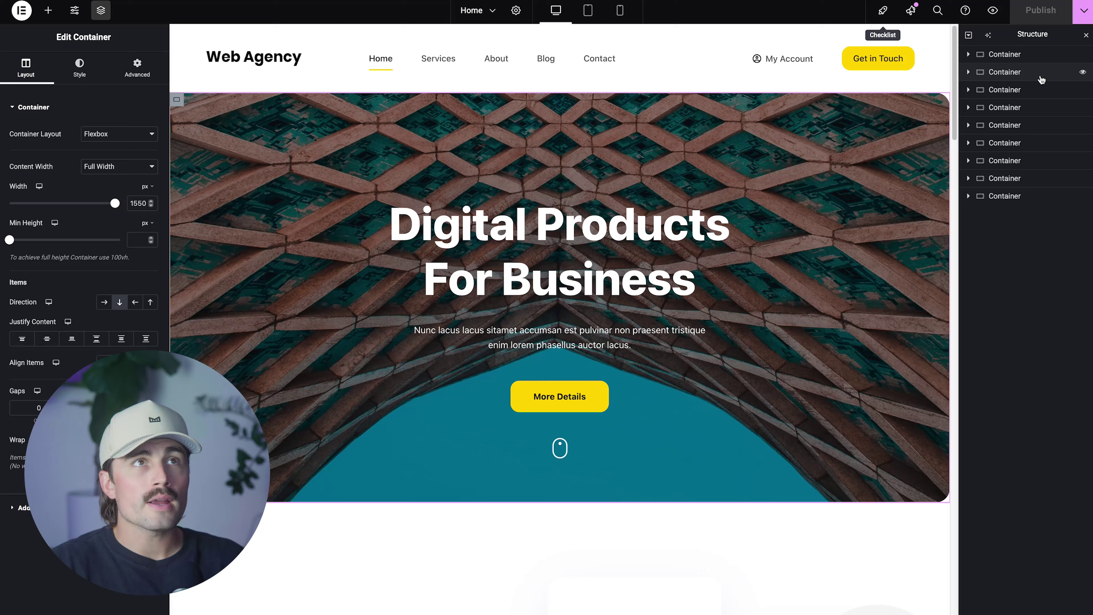
- Select all eight top-level containers below the hero in the page structure and delete them
left_click(1044, 107)
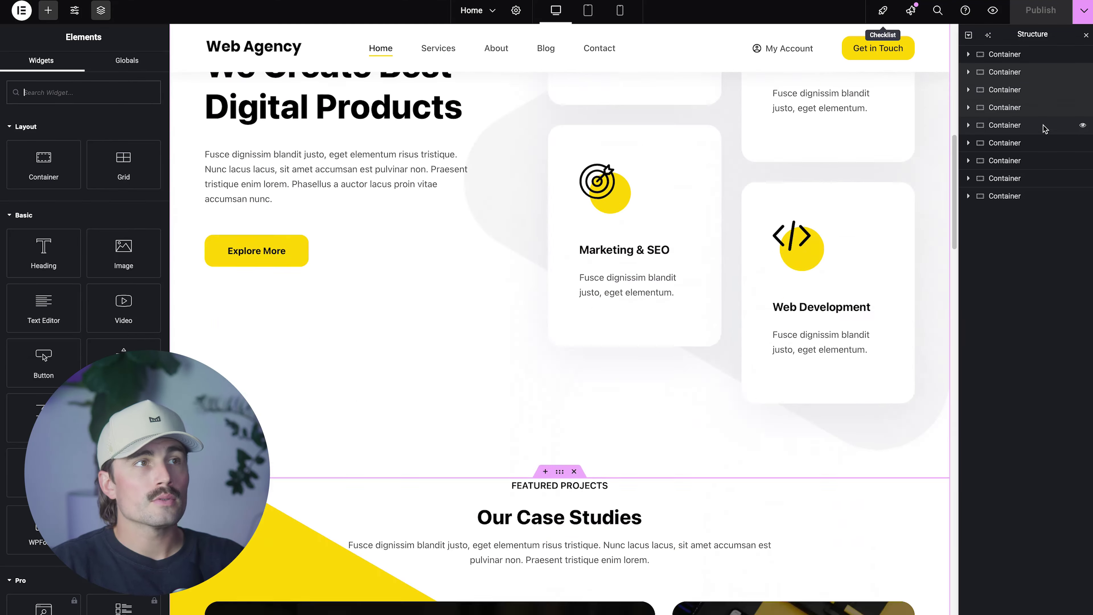
left_click(1045, 125)
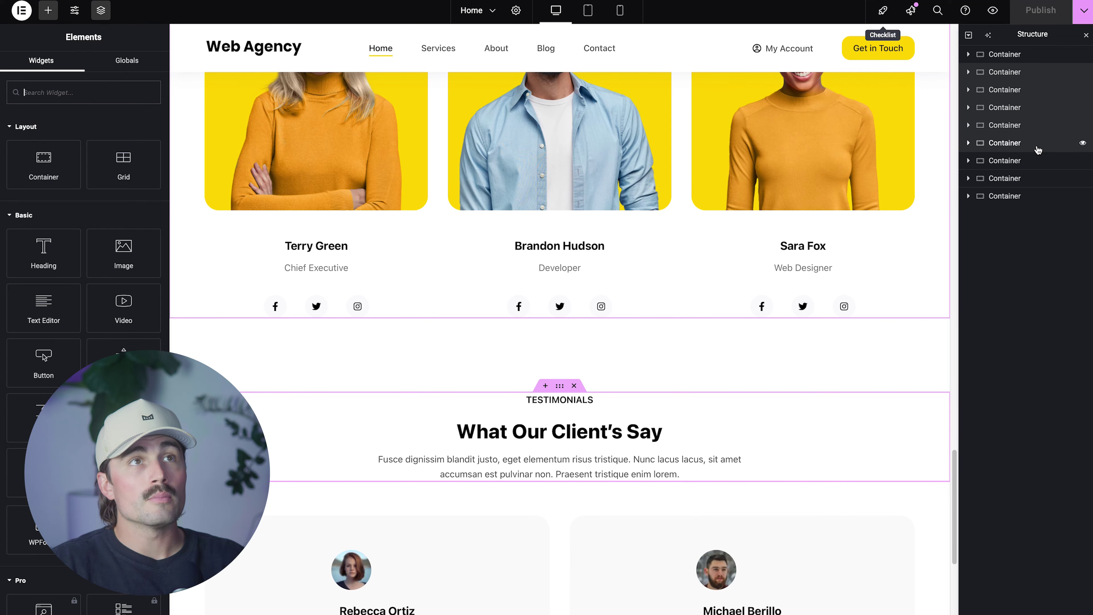
left_click(1040, 163)
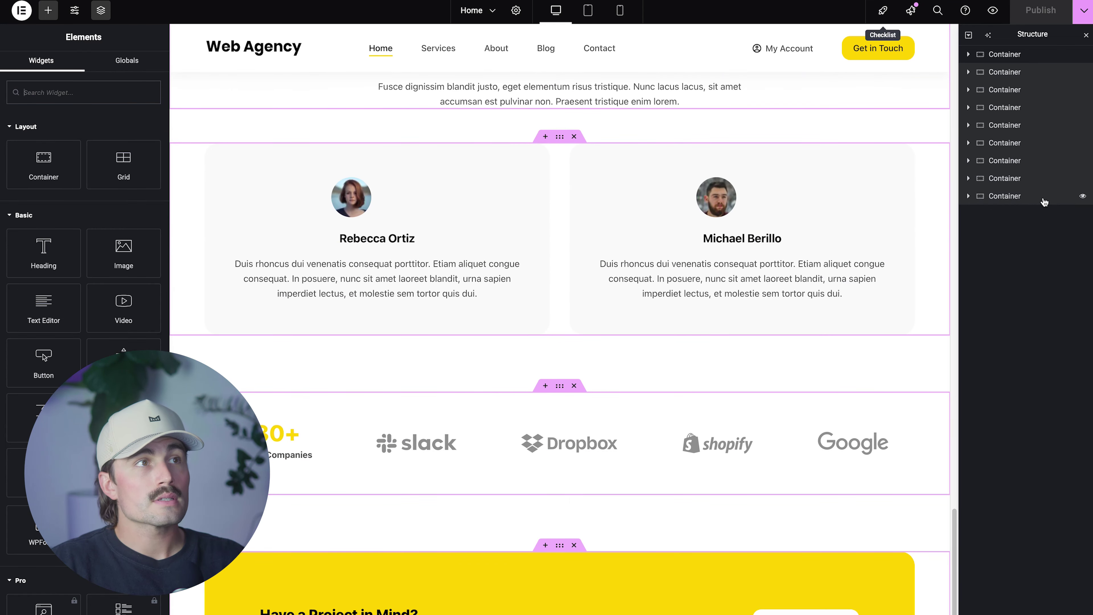
left_click(1044, 198)
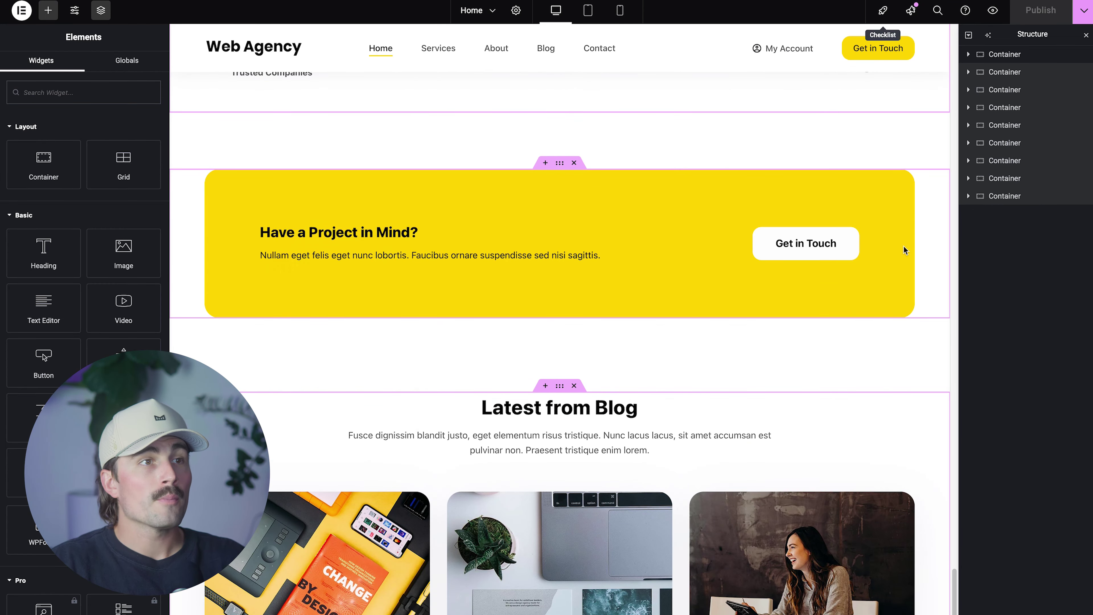
scroll(905, 250, "down", 5)
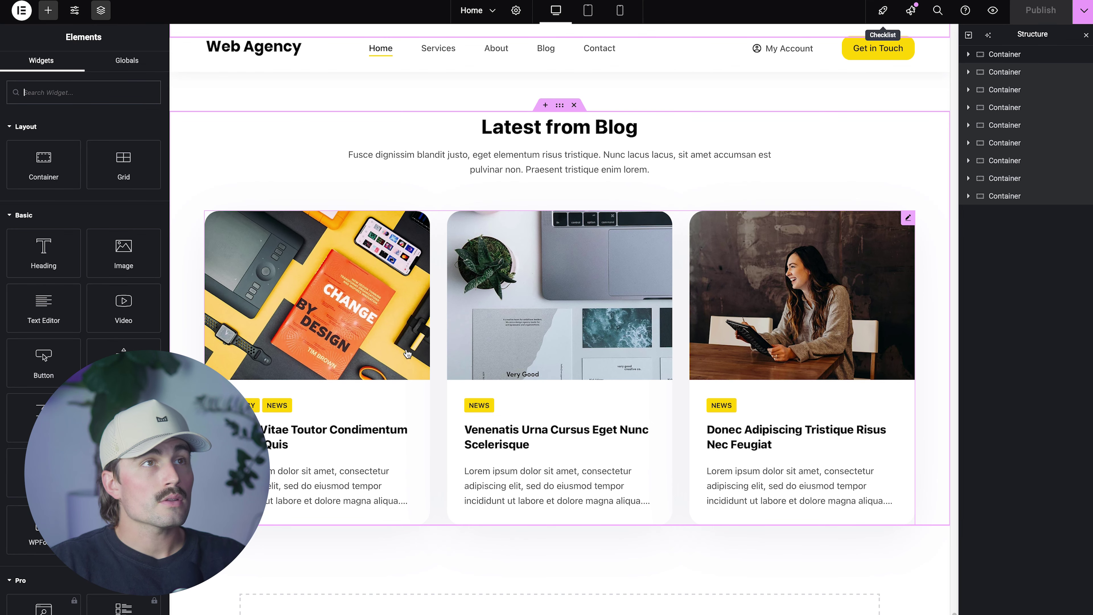
scroll(408, 353, "up", 6)
scroll(410, 353, "up", 5)
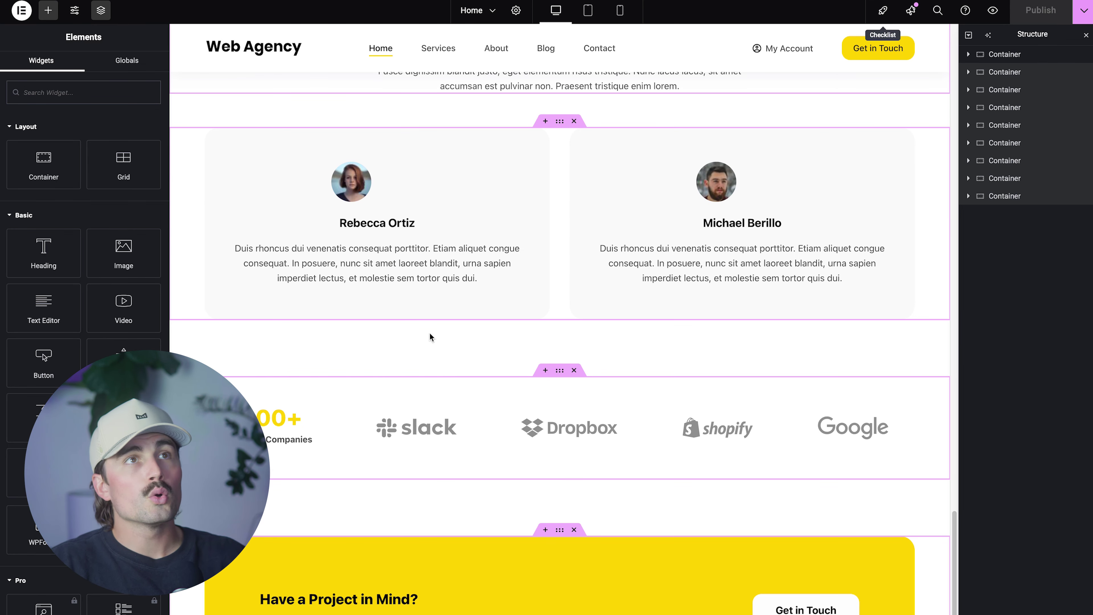
scroll(462, 332, "up", 5)
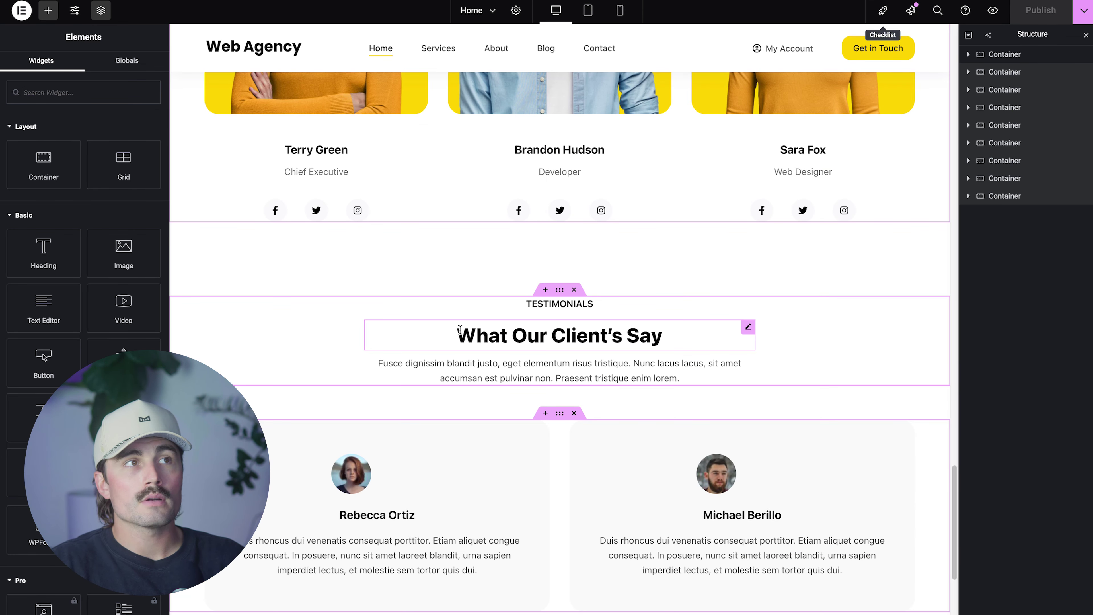
scroll(593, 446, "up", 15)
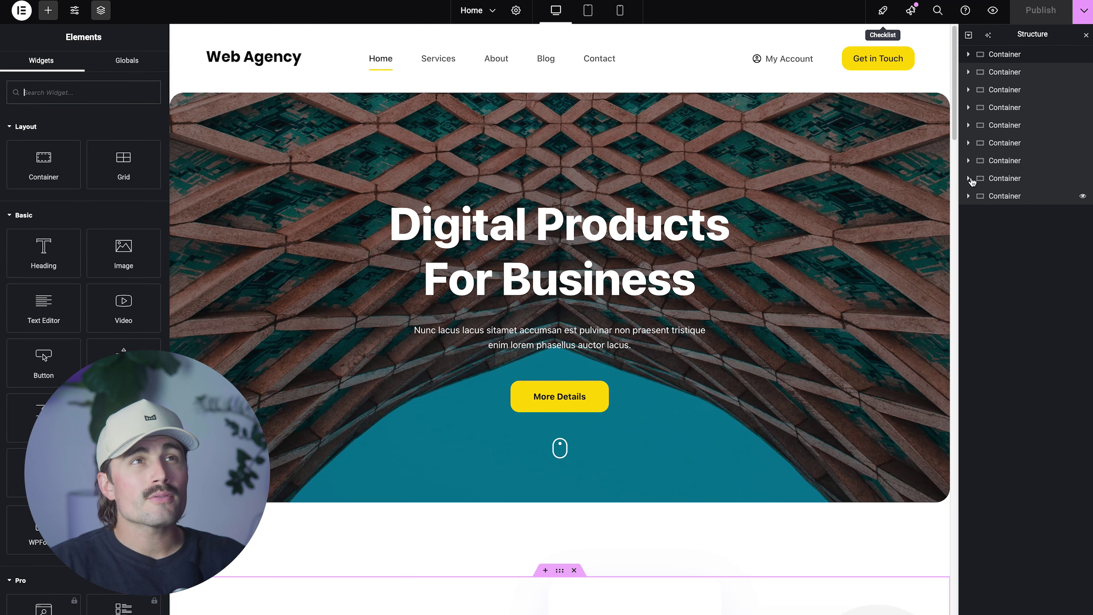
right_click(1035, 198)
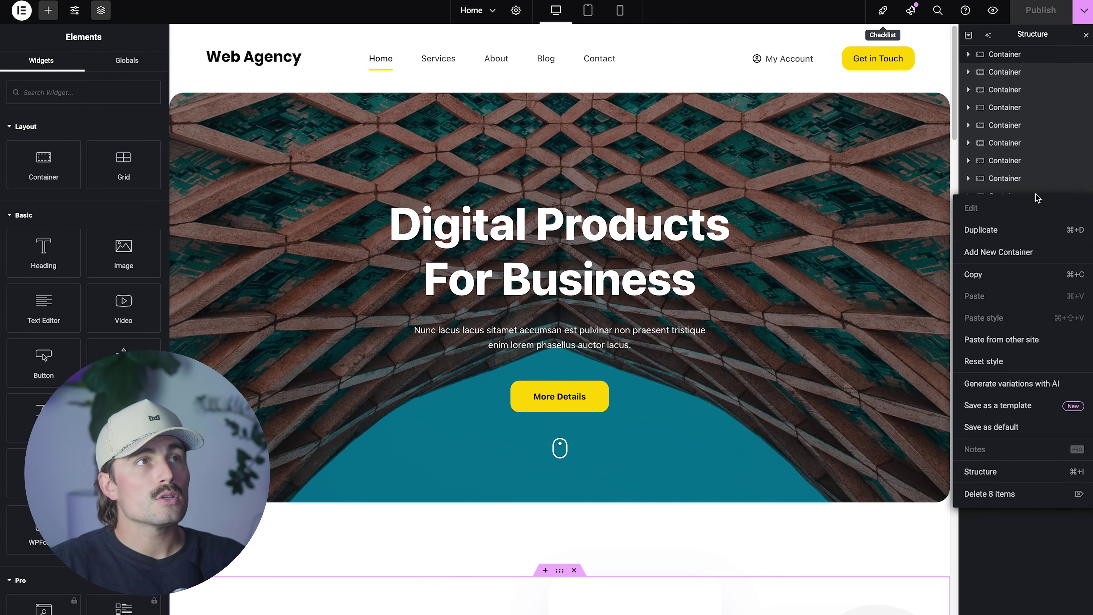
left_click(1026, 495)
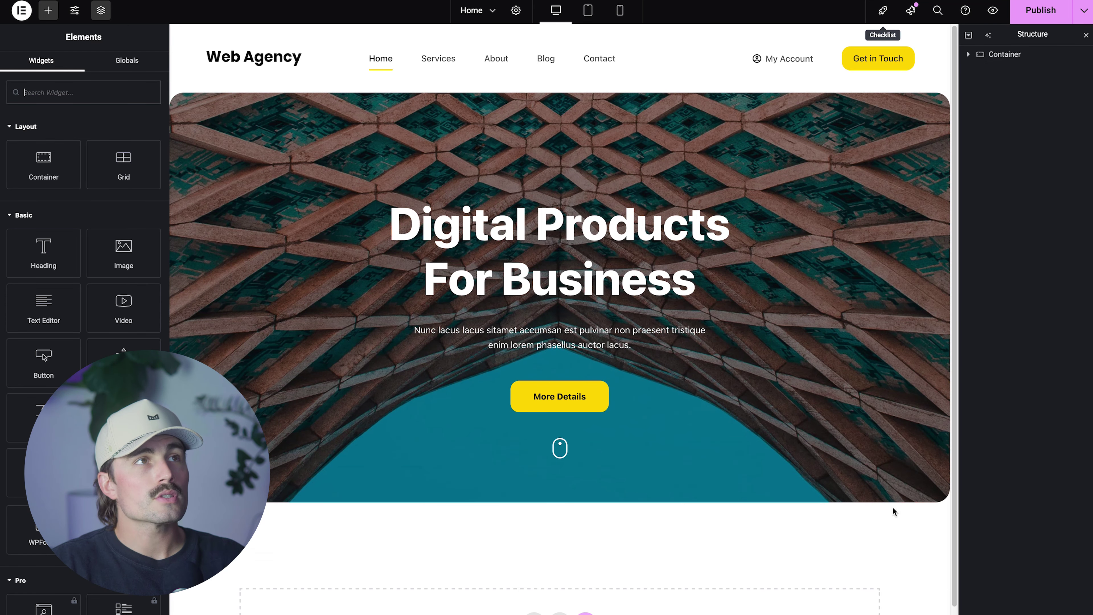
- Change the hero heading to "North Bay Area Homes" and its paragraph to "Let us help you find the perfect home in the Northern Bay Area."
triple_click(615, 280)
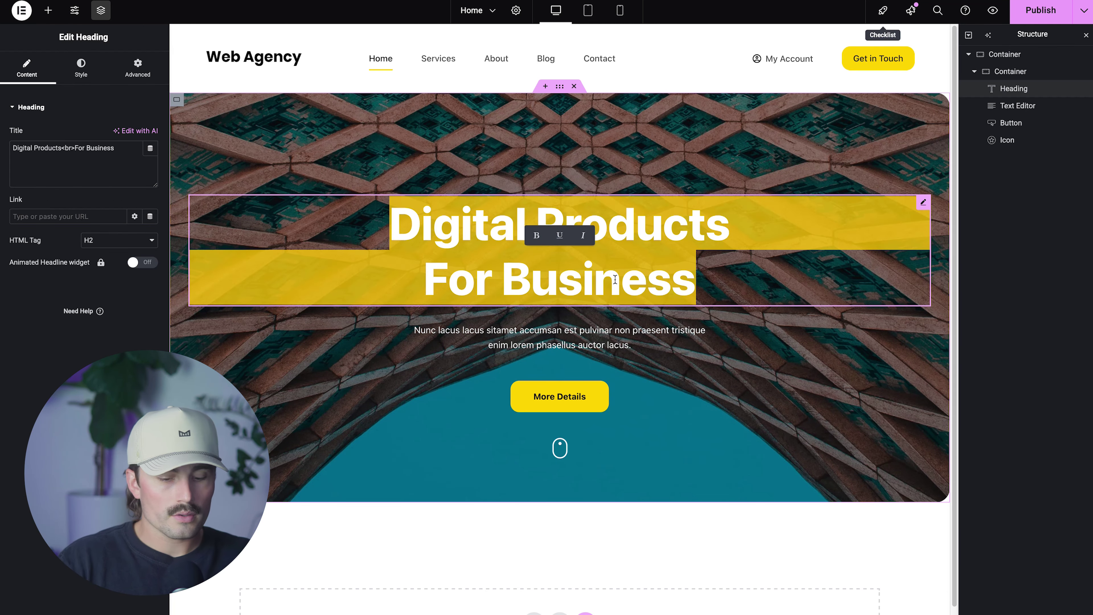
type("North Bay Area")
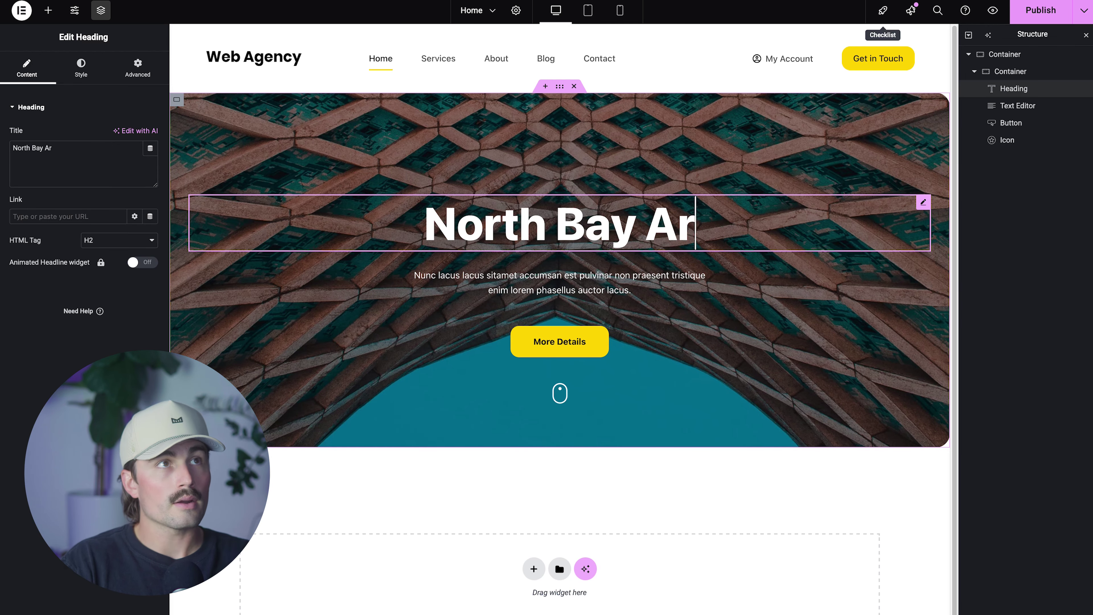
type(" Home")
type("Let")
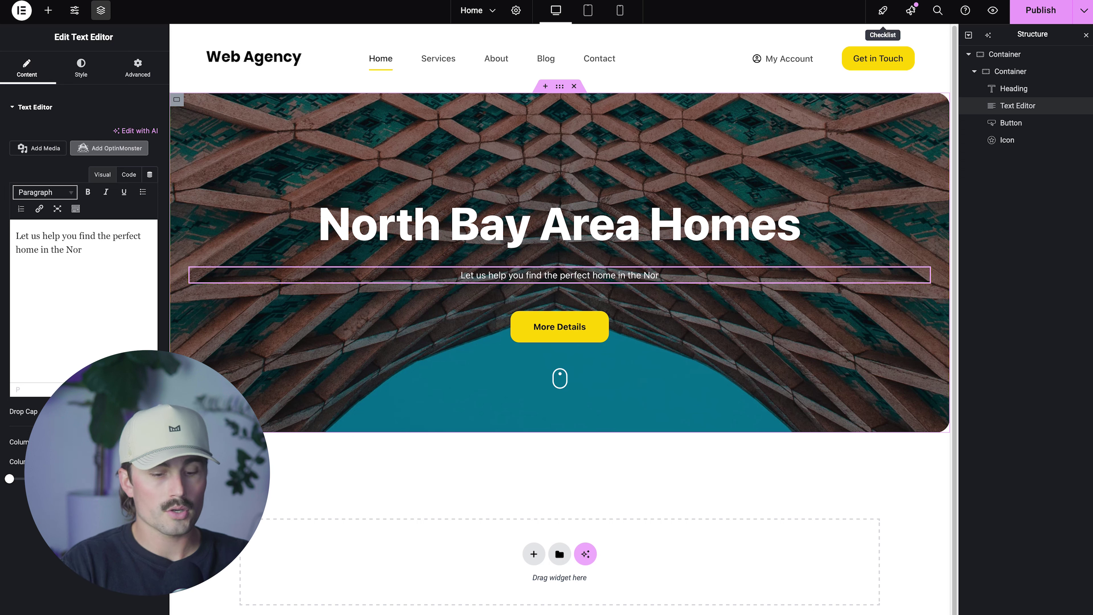
type("thern Bay Area")
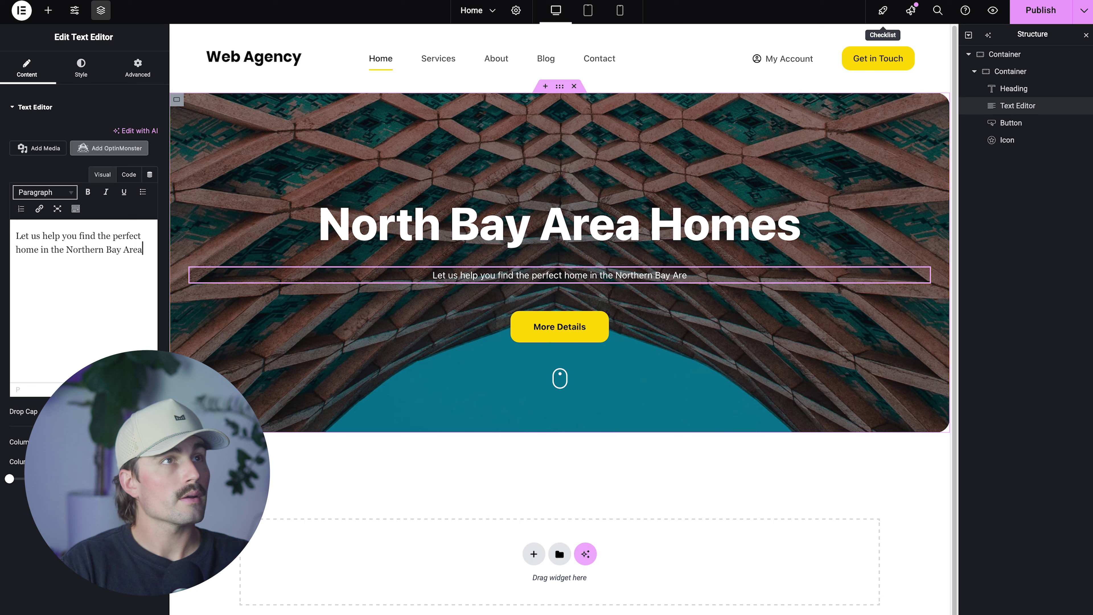
type(".")
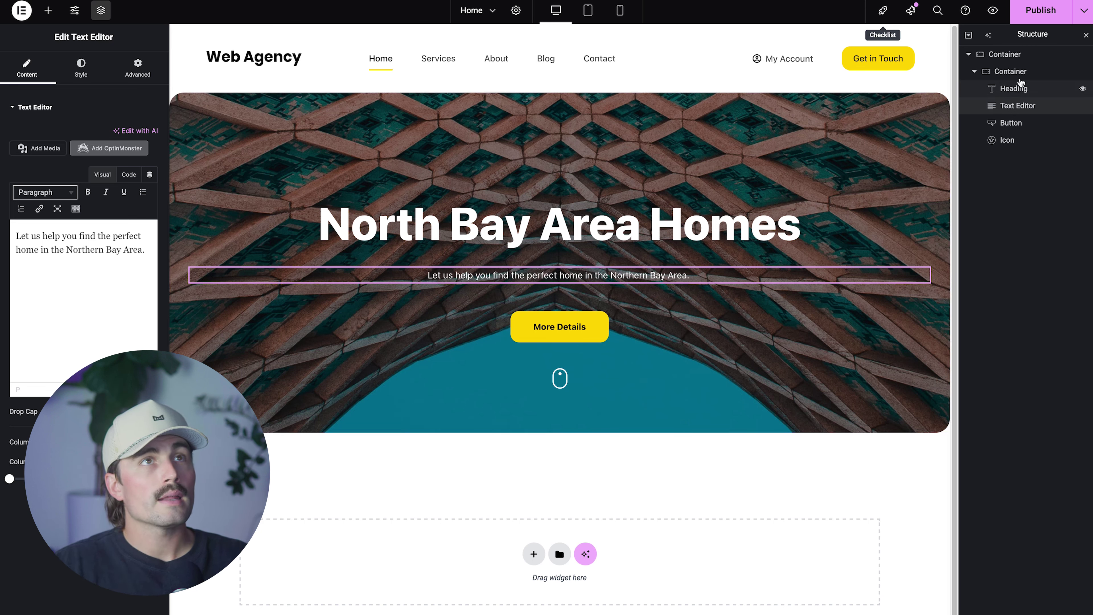
- Replace the background image of the hero's nested container with a house photo uploaded from the computer
left_click(1027, 73)
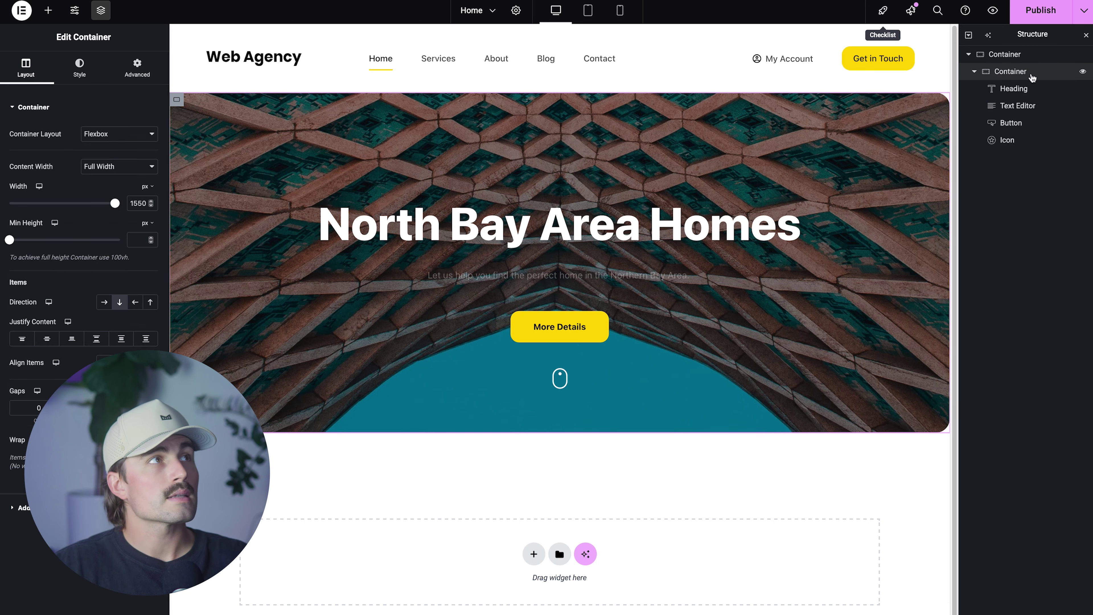
left_click(131, 72)
left_click(89, 70)
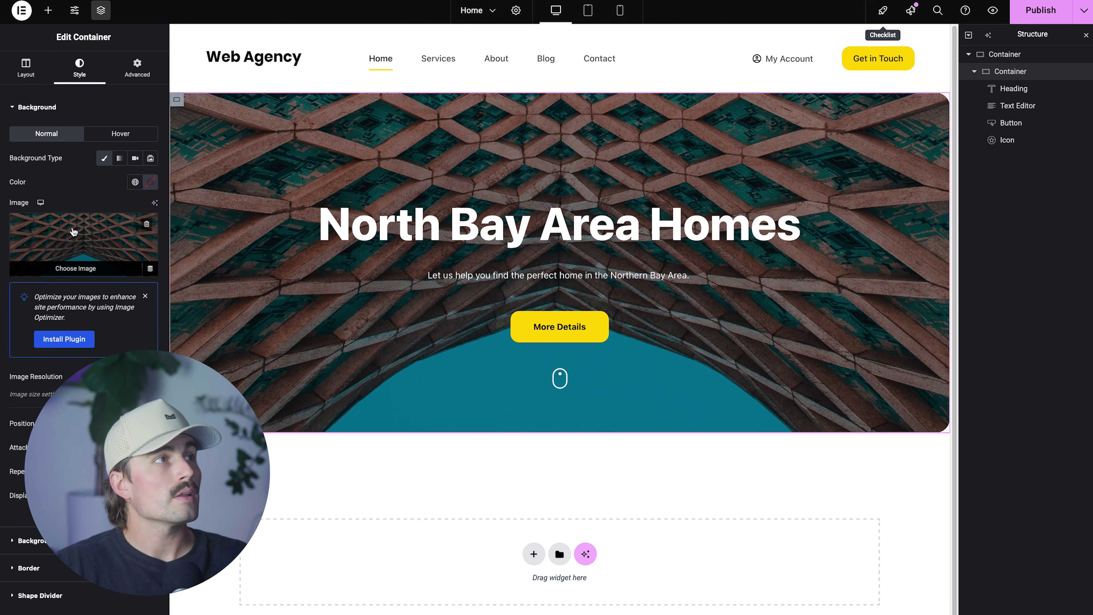
left_click(121, 275)
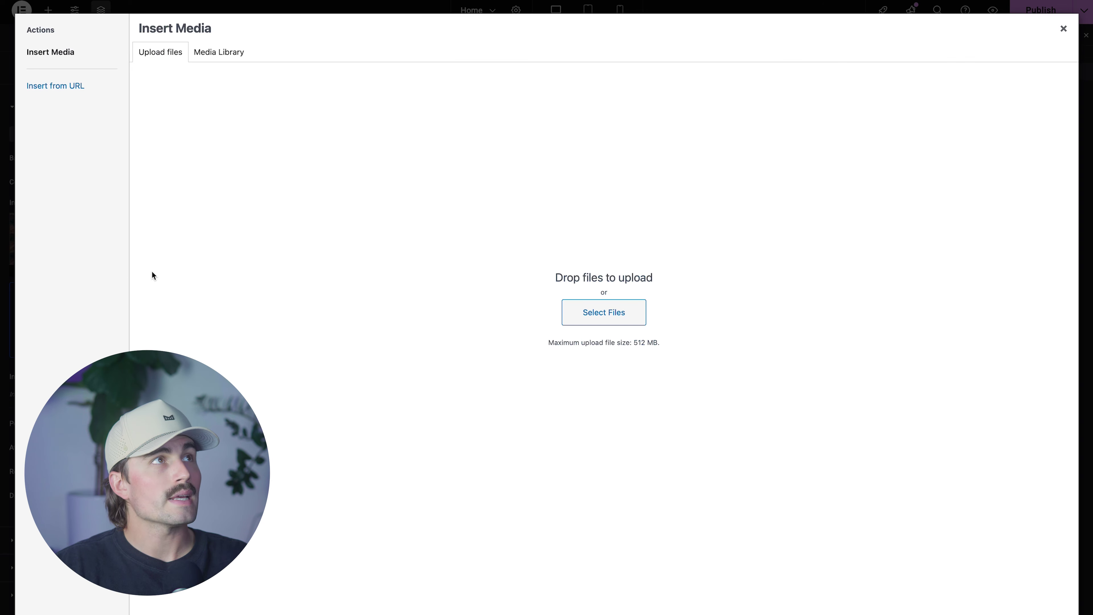
left_click(204, 54)
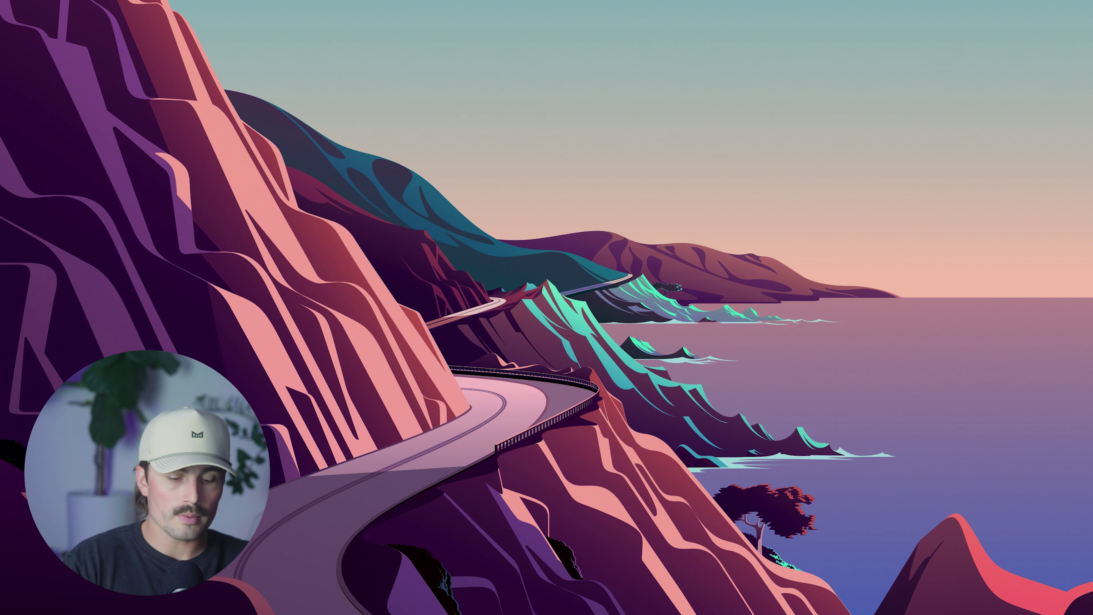
type("home")
key("Return")
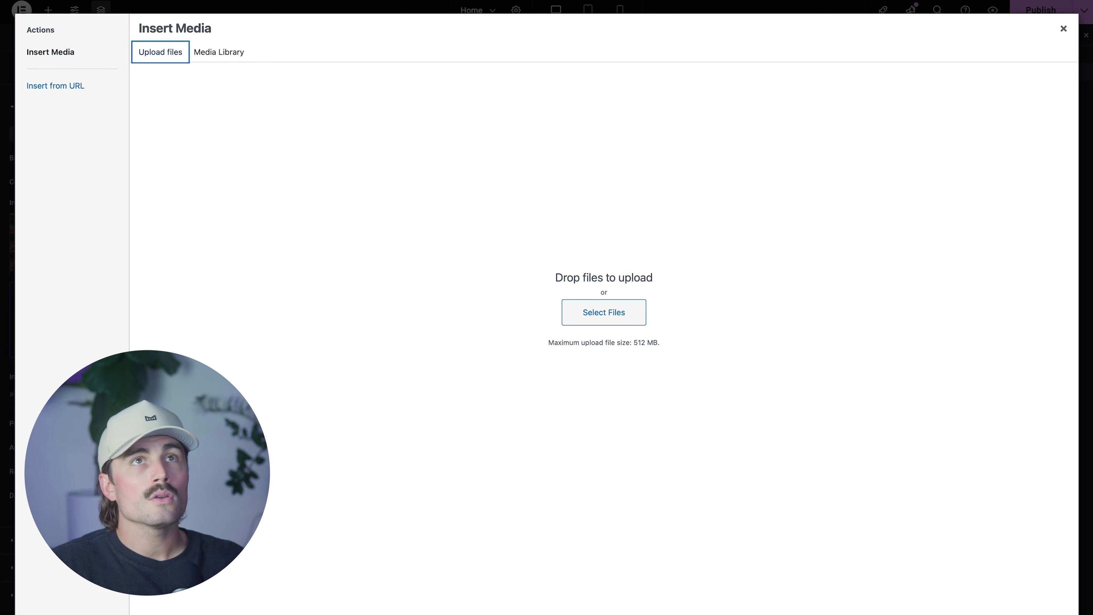
left_click_drag(409, 614, 409, 402)
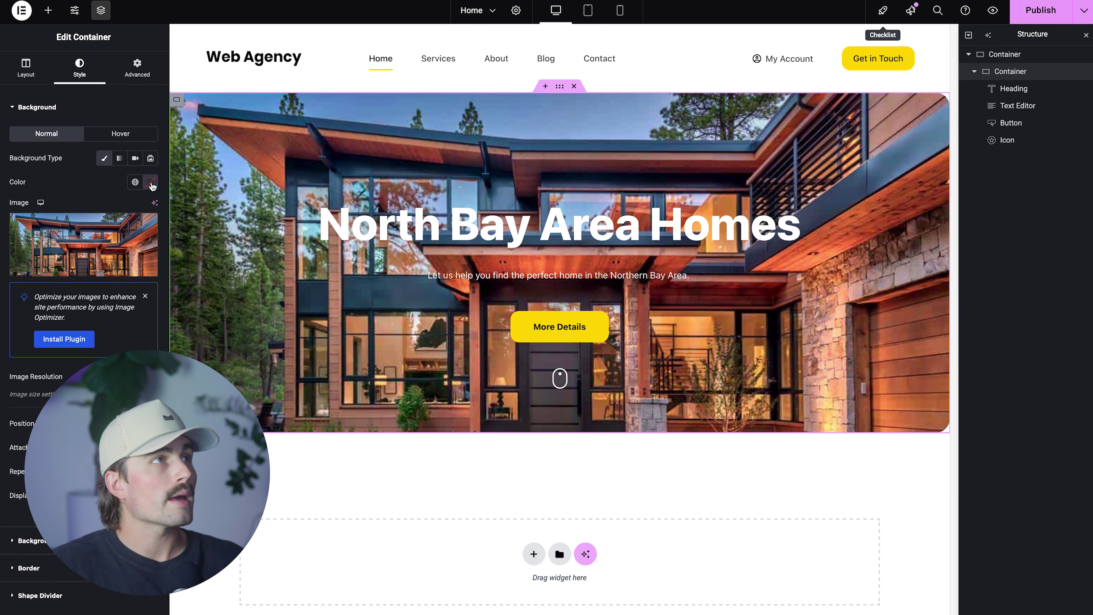
- Add a classic background overlay in white to the hero's nested container
left_click(152, 184)
left_click_drag(143, 285, 88, 204)
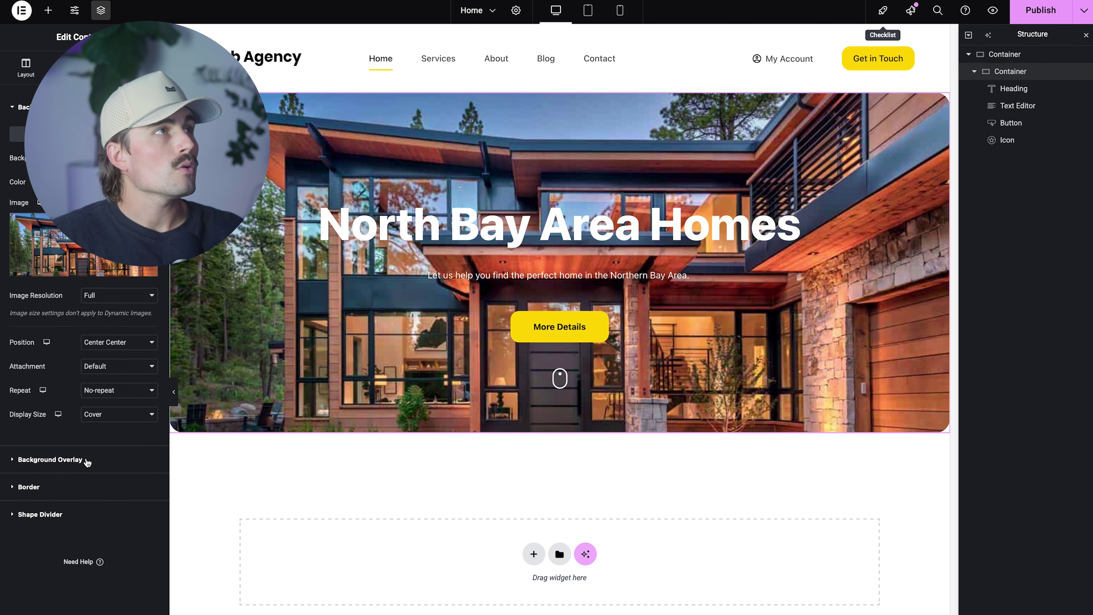
left_click(88, 462)
left_click(135, 191)
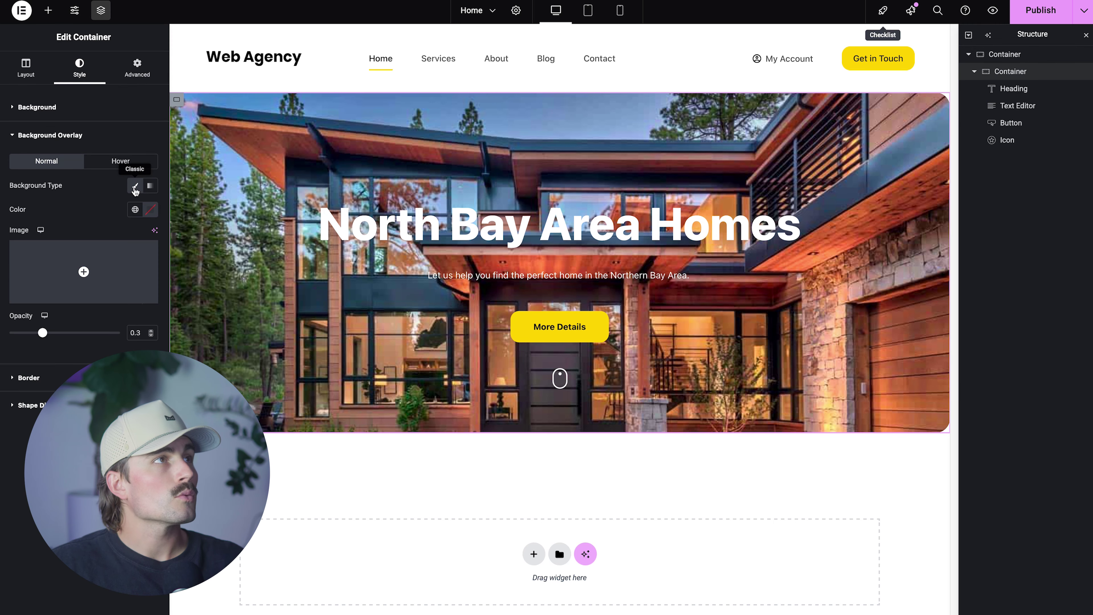
left_click(135, 186)
left_click(135, 187)
left_click(151, 209)
left_click_drag(180, 331, 66, 203)
left_click(65, 203)
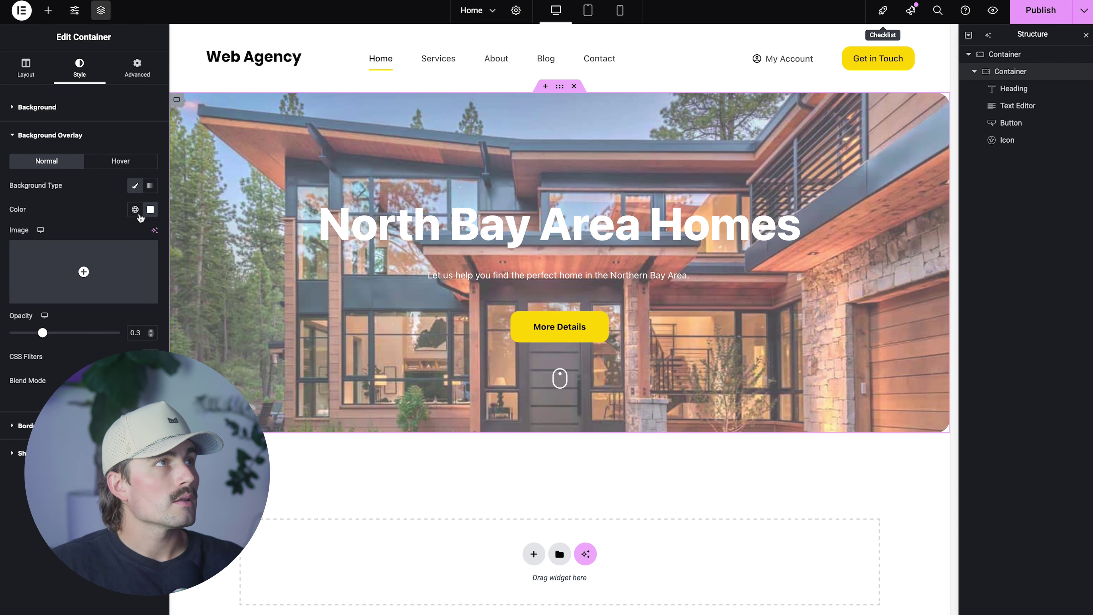
- Set the hero container's background overlay to black with an opacity of 0.57
left_click(150, 209)
left_click_drag(211, 327, 225, 336)
left_click(43, 353)
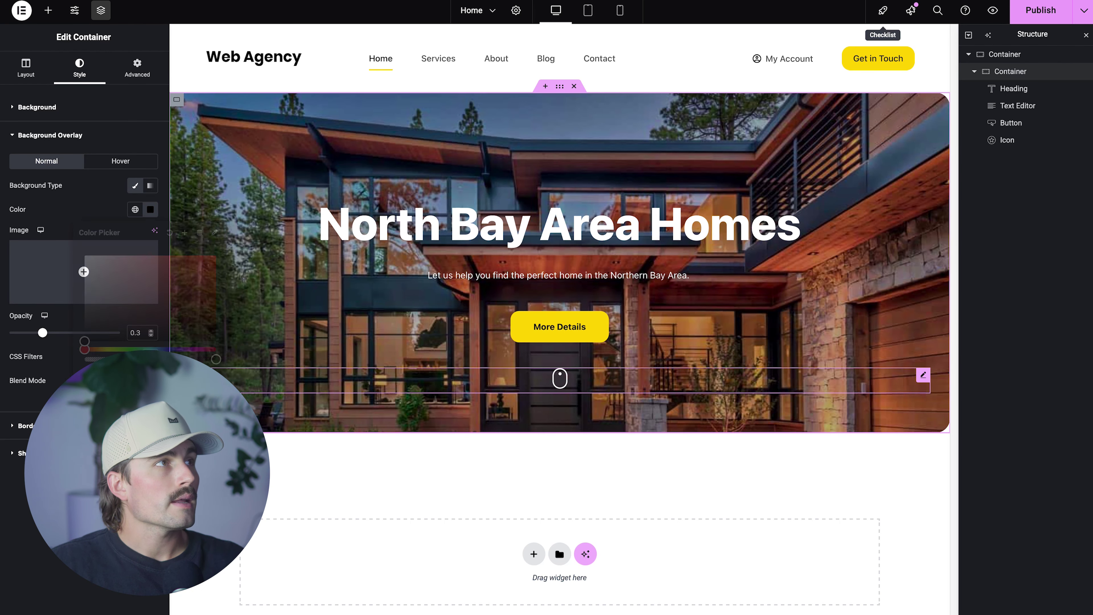
left_click_drag(43, 333, 68, 333)
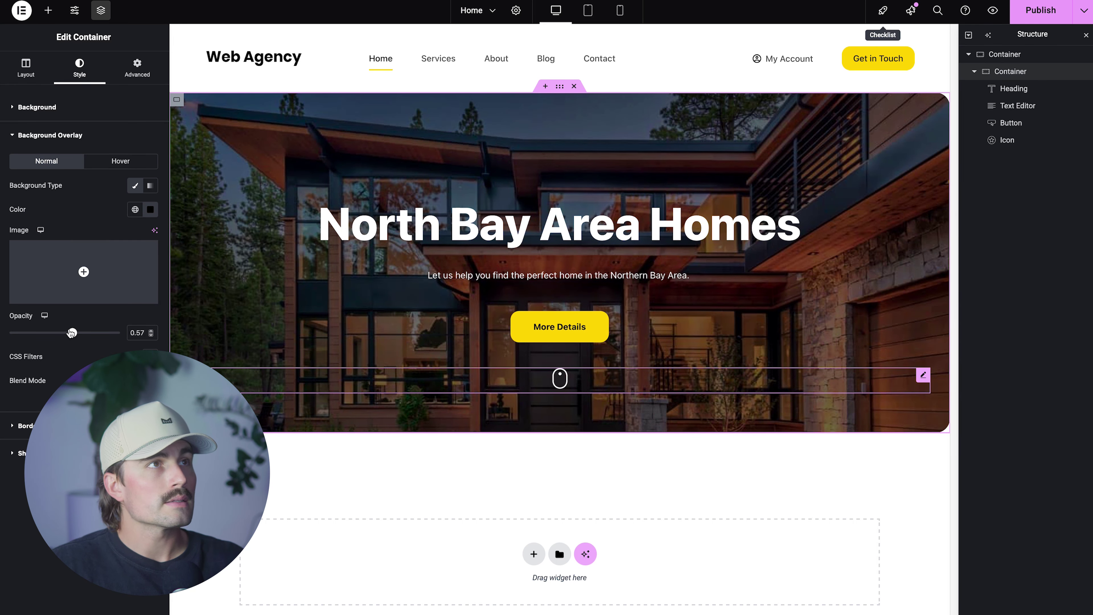
- Set the hero paragraph's font size to 33 px and tighten its line height
left_click(194, 274)
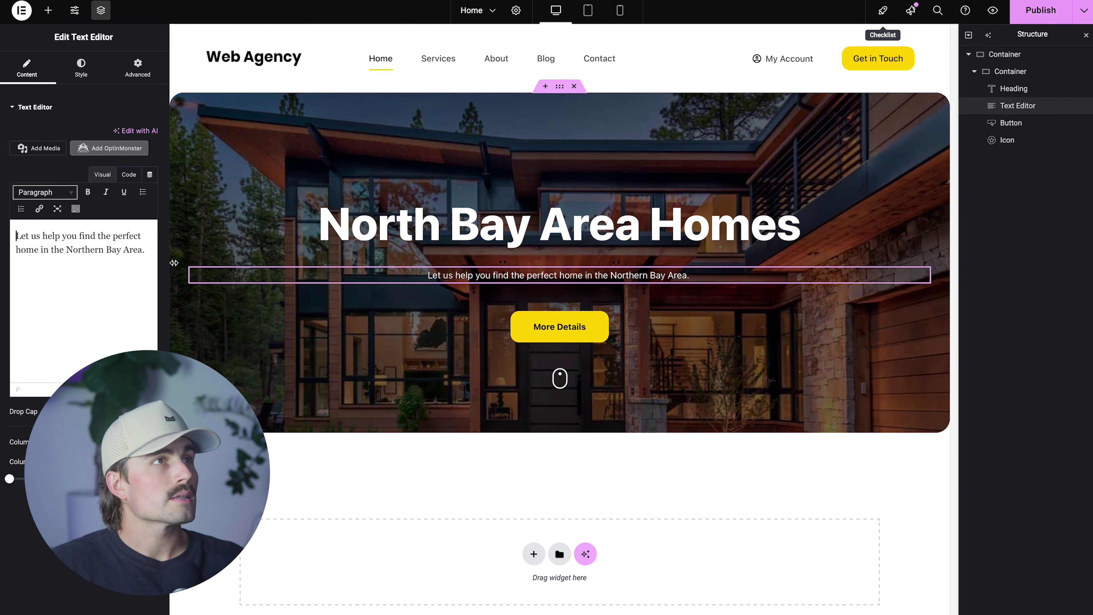
left_click(81, 68)
left_click(149, 166)
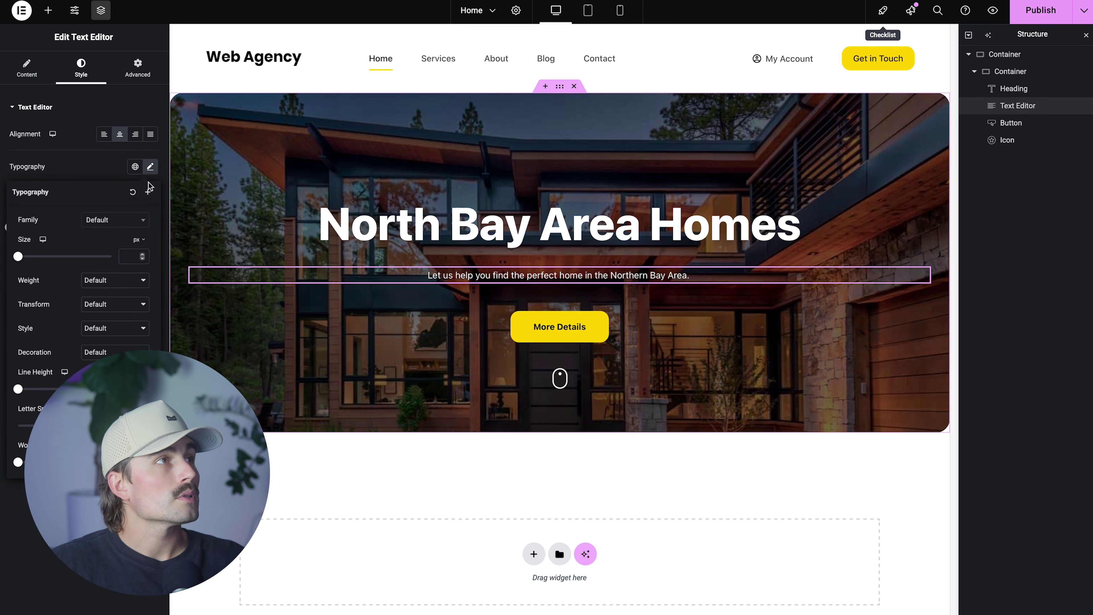
mouse_move(24, 260)
left_mouse_down()
mouse_move(46, 258)
mouse_move(33, 259)
left_mouse_up()
left_click(150, 166)
left_click(150, 166)
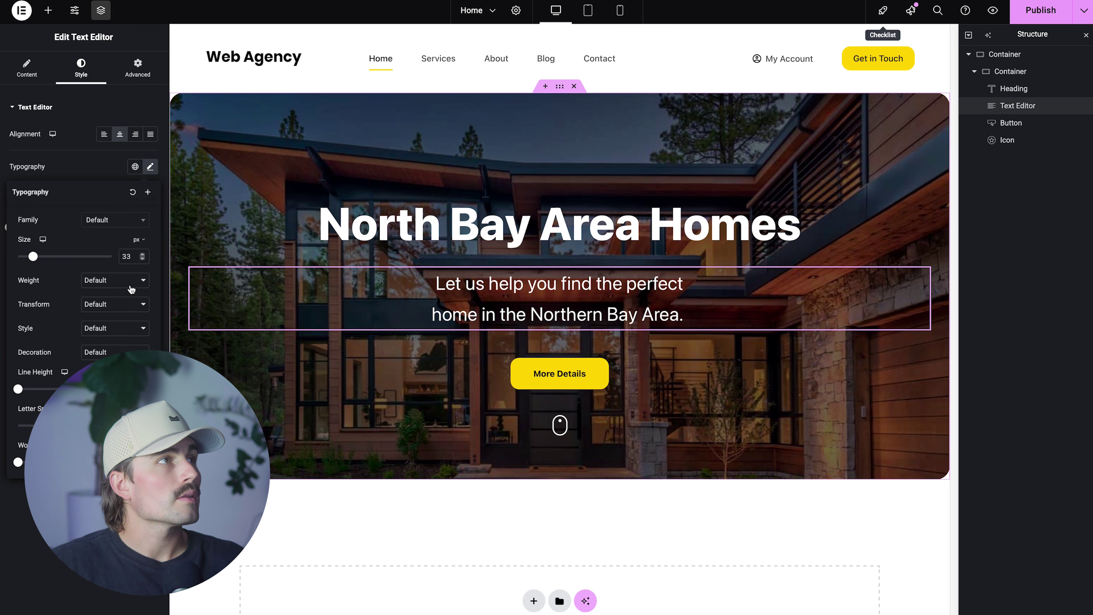
left_click_drag(17, 389, 48, 389)
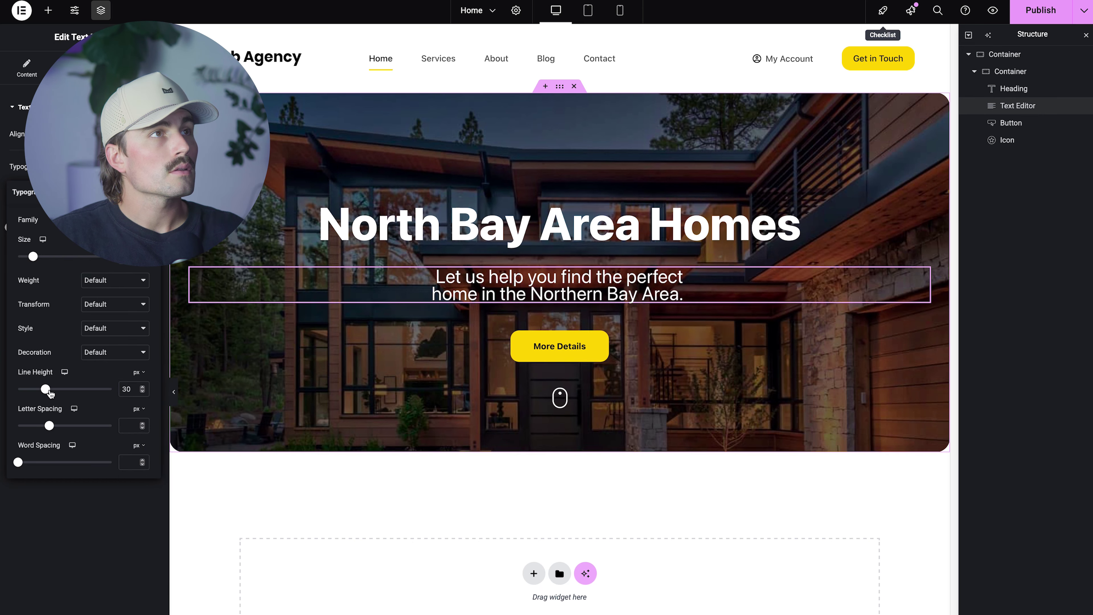
- Delete the mouse icon under the hero button and set the button's text to "Find Your Home"
left_click(560, 403)
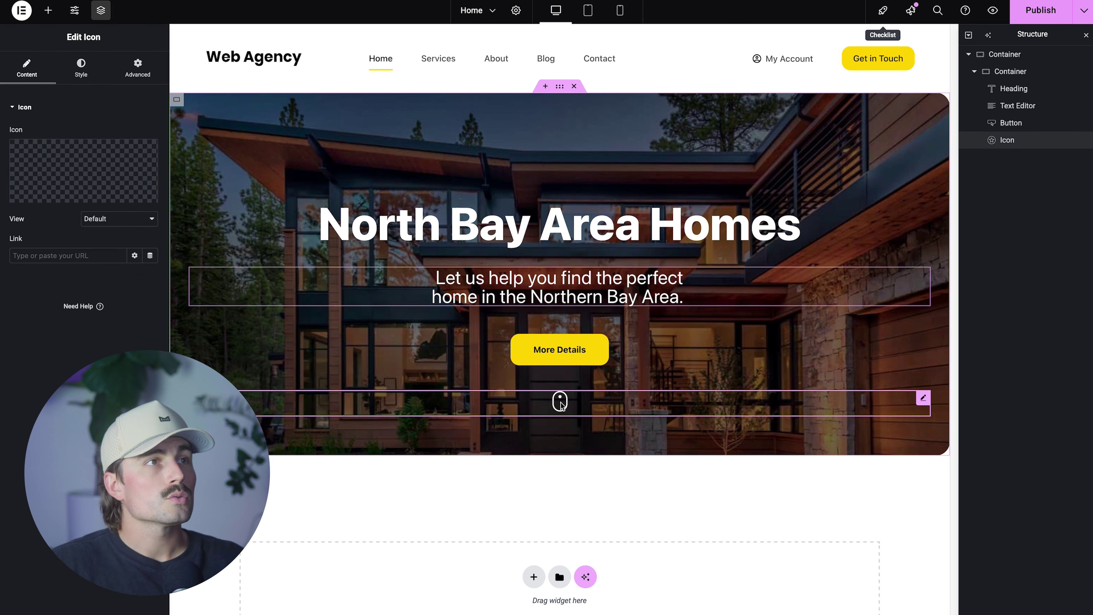
key("Delete")
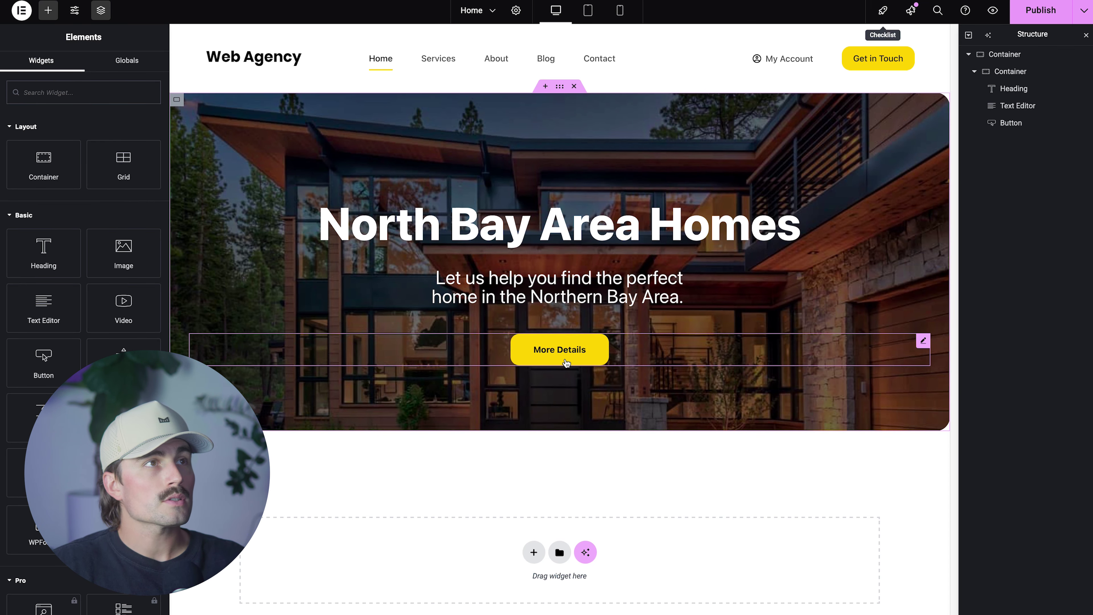
left_click(569, 346)
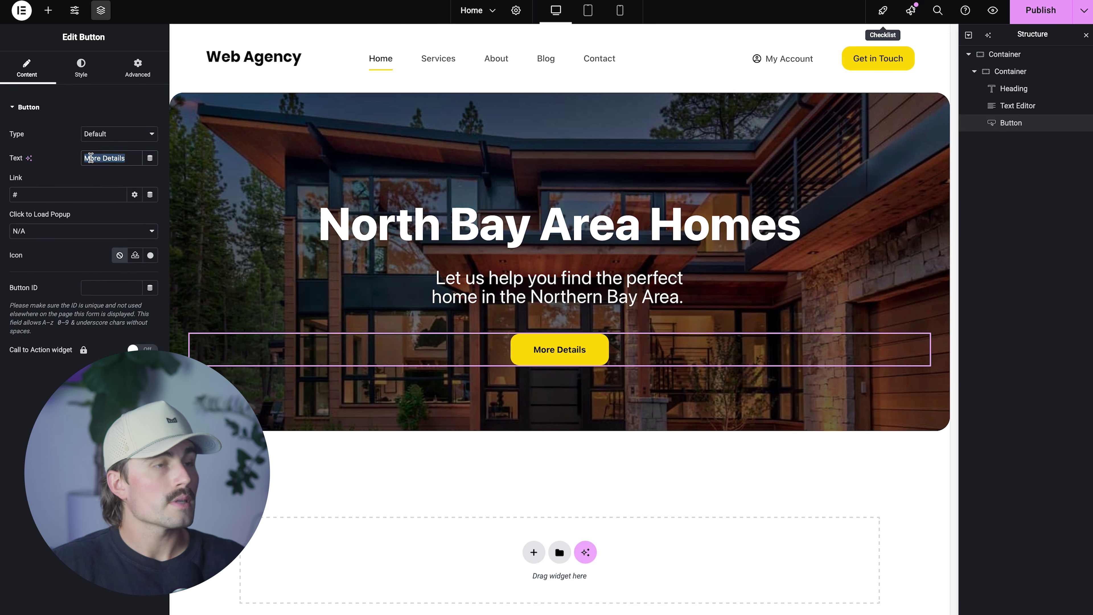
type("Find Your Home")
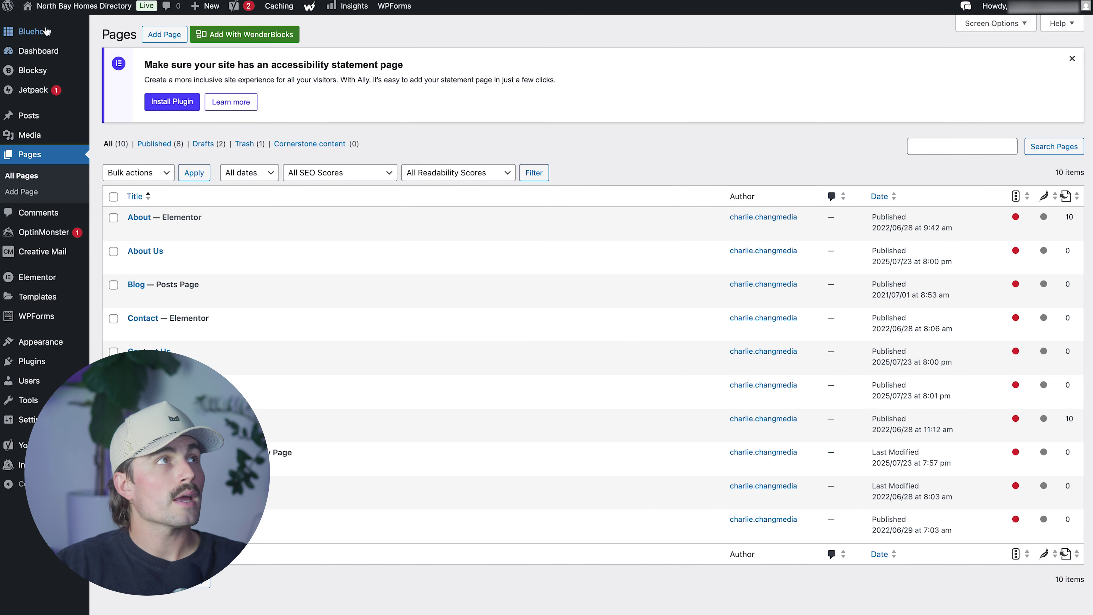
- Visit the North Bay Homes Directory site from the WordPress admin to view its home page
mouse_move(60, 14)
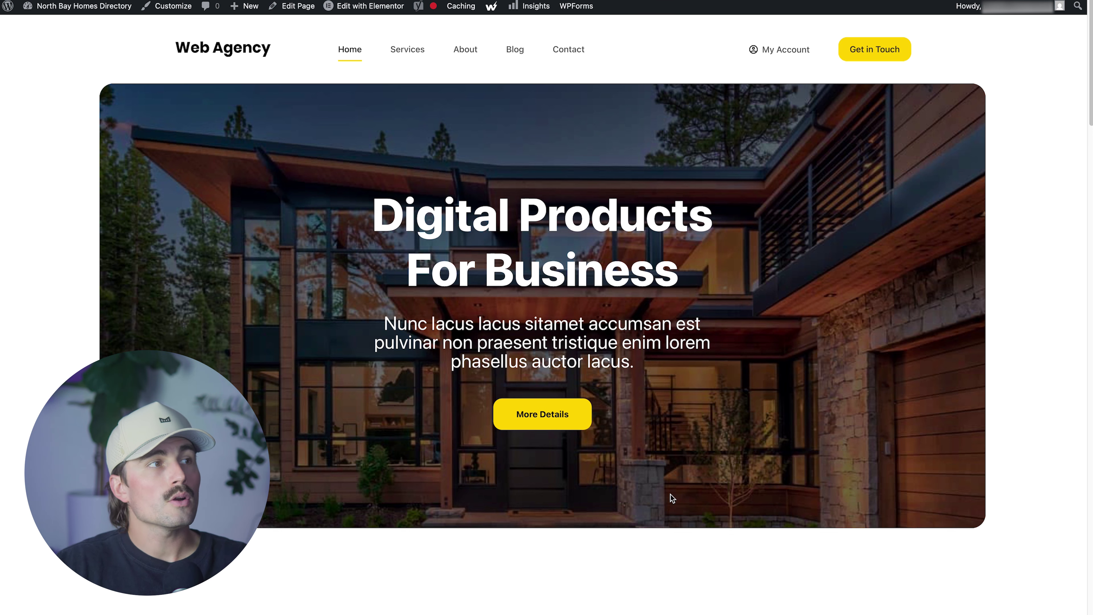
- Review the home page sections below the hero, including the services, case studies, pricing plans and team members
scroll(310, 612, "down", 8)
scroll(310, 613, "down", 20)
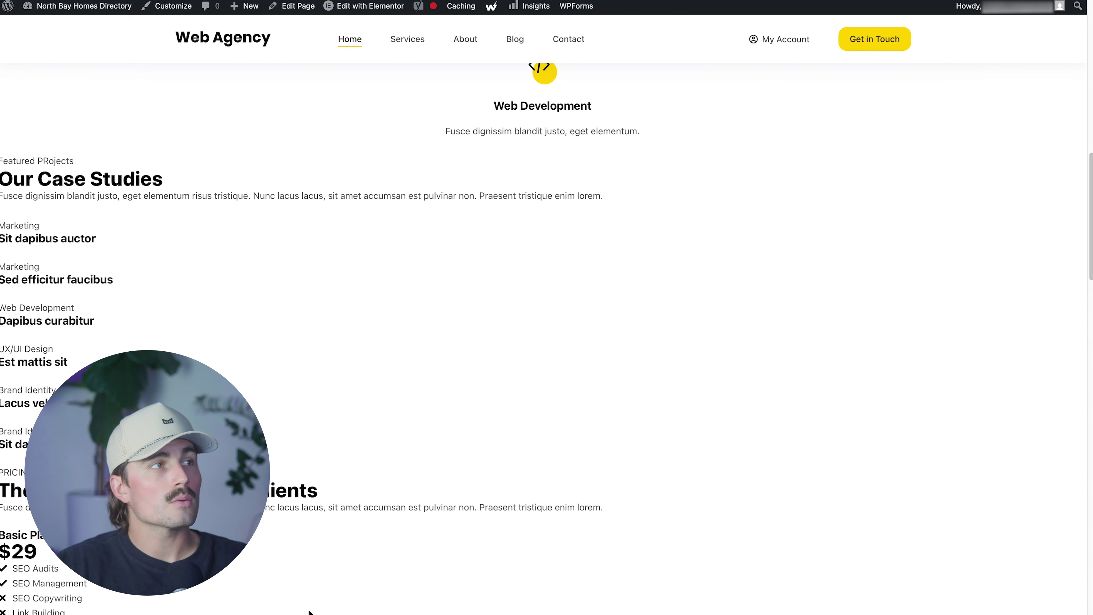
scroll(310, 612, "up", 20)
scroll(574, 472, "down", 10)
scroll(573, 472, "down", 16)
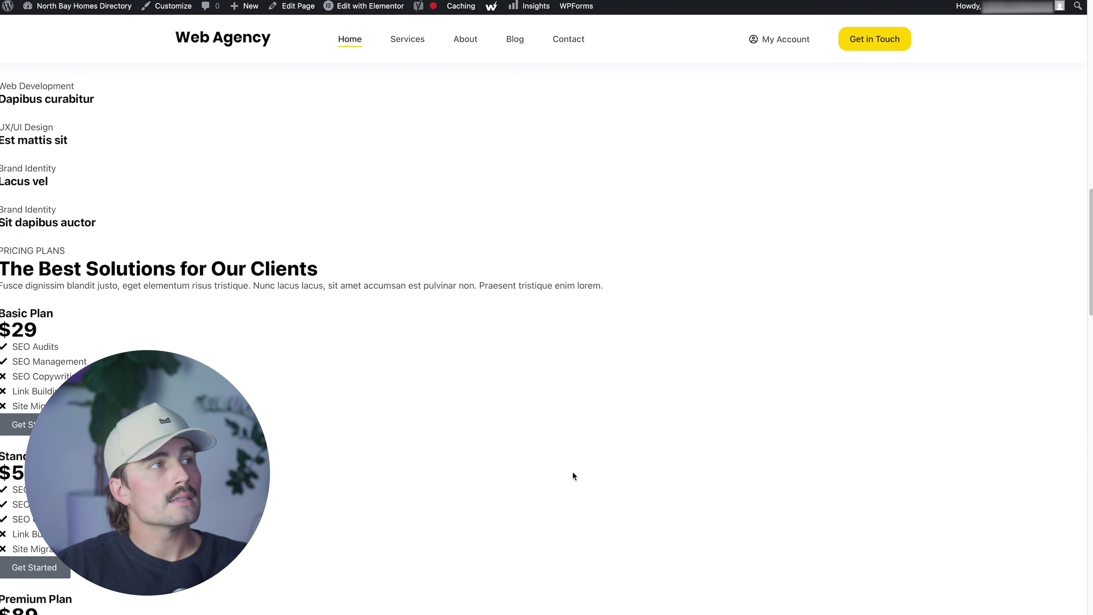
scroll(573, 473, "down", 20)
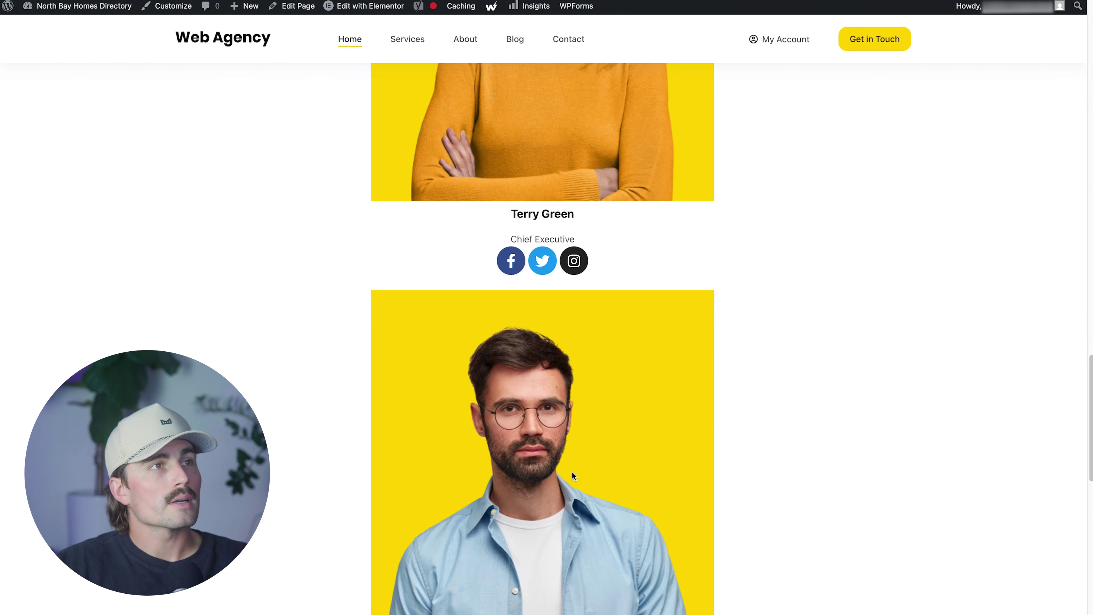
scroll(570, 472, "up", 10)
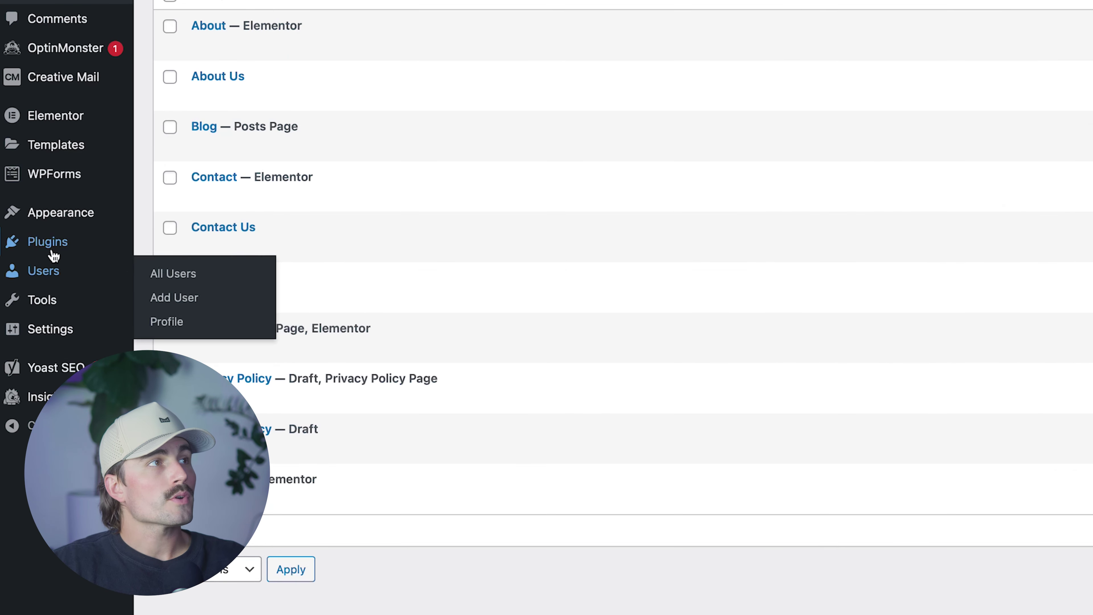
- Find and install the GeoDirectory business directory plugin on the WordPress site
mouse_move(36, 369)
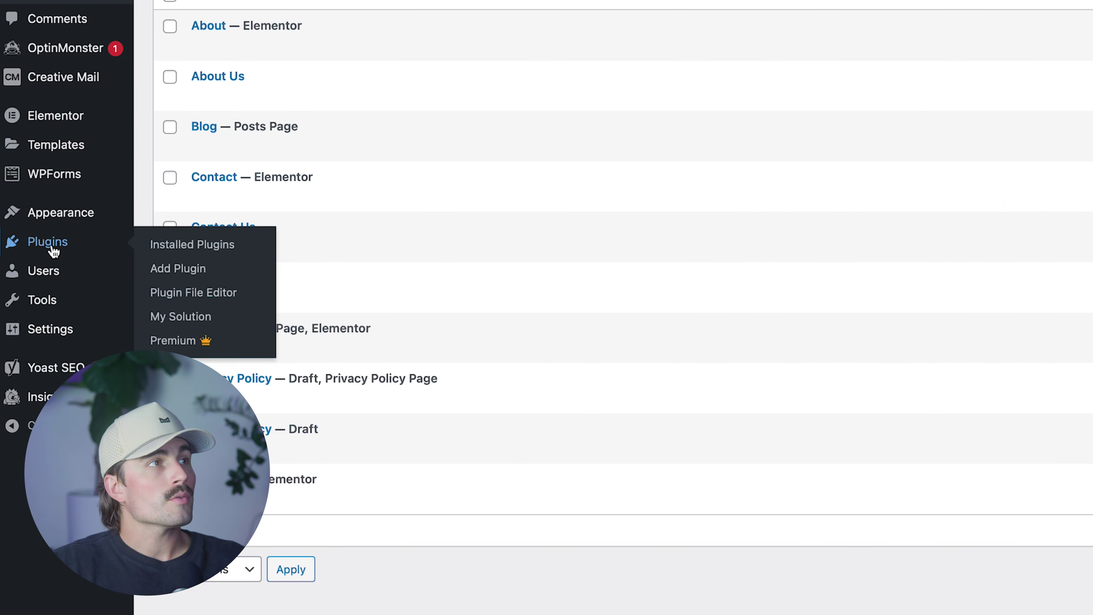
left_click(184, 245)
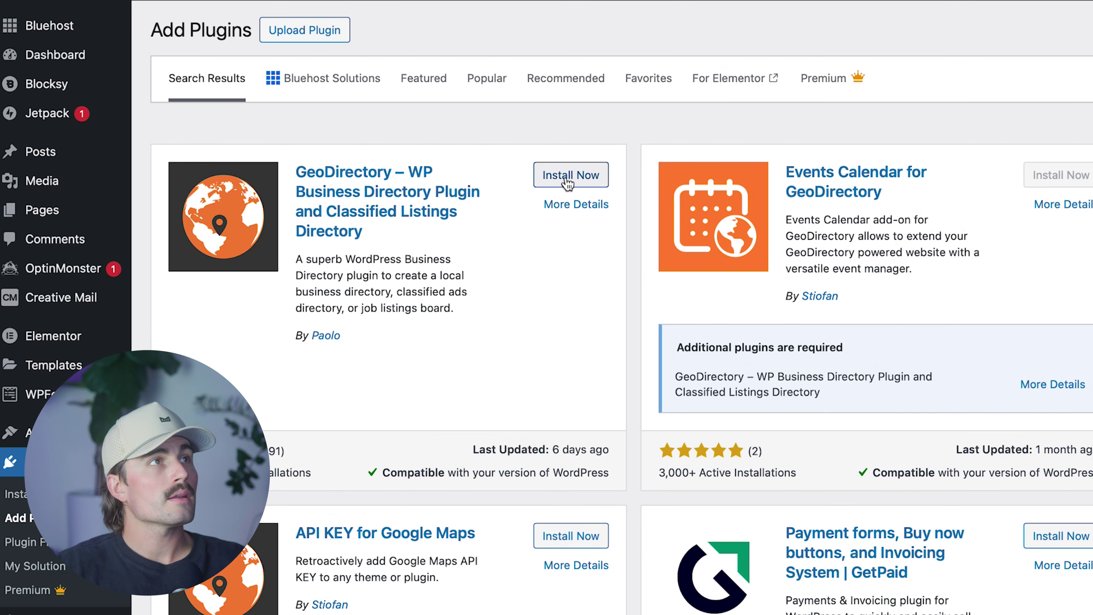
left_click(567, 181)
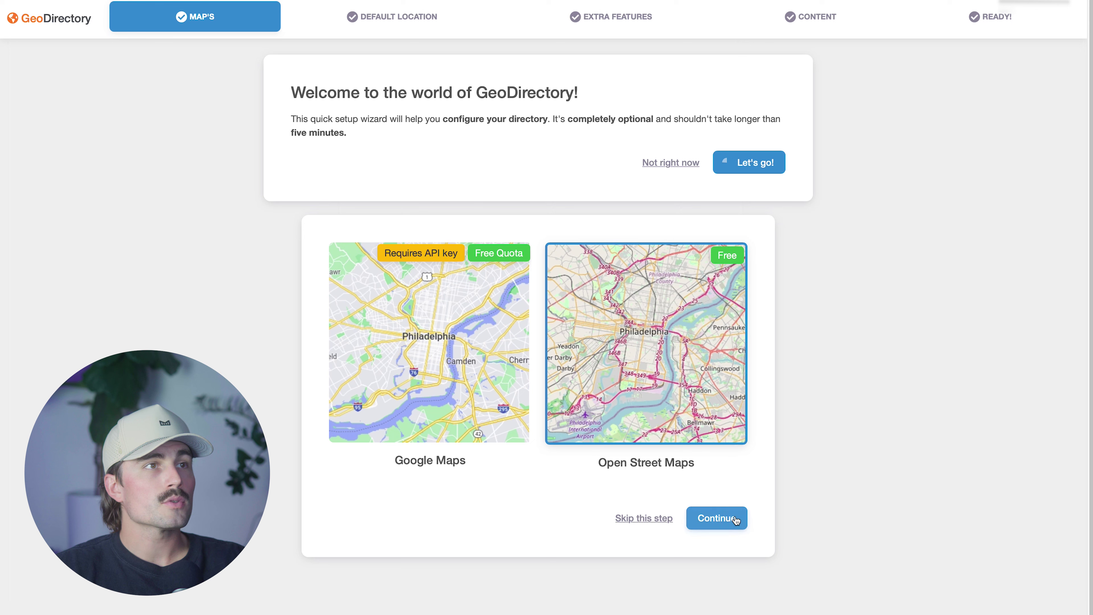
- Complete the GeoDirectory setup wizard with Open Street Maps and install the free AyeCode Connect, Ninja Forms and UsersWP features
left_click(721, 522)
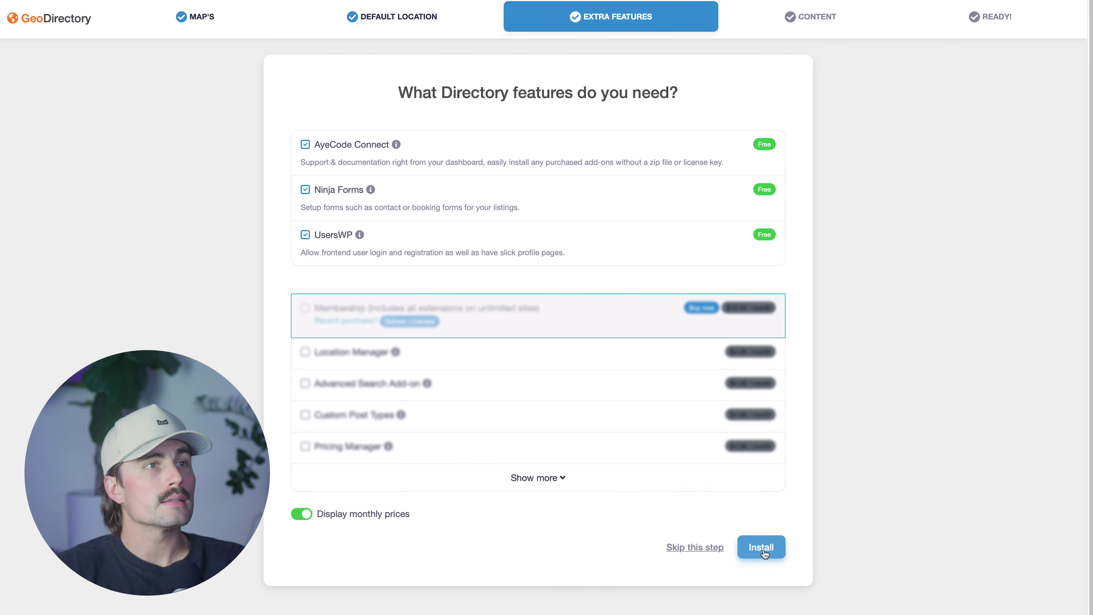
left_click(763, 552)
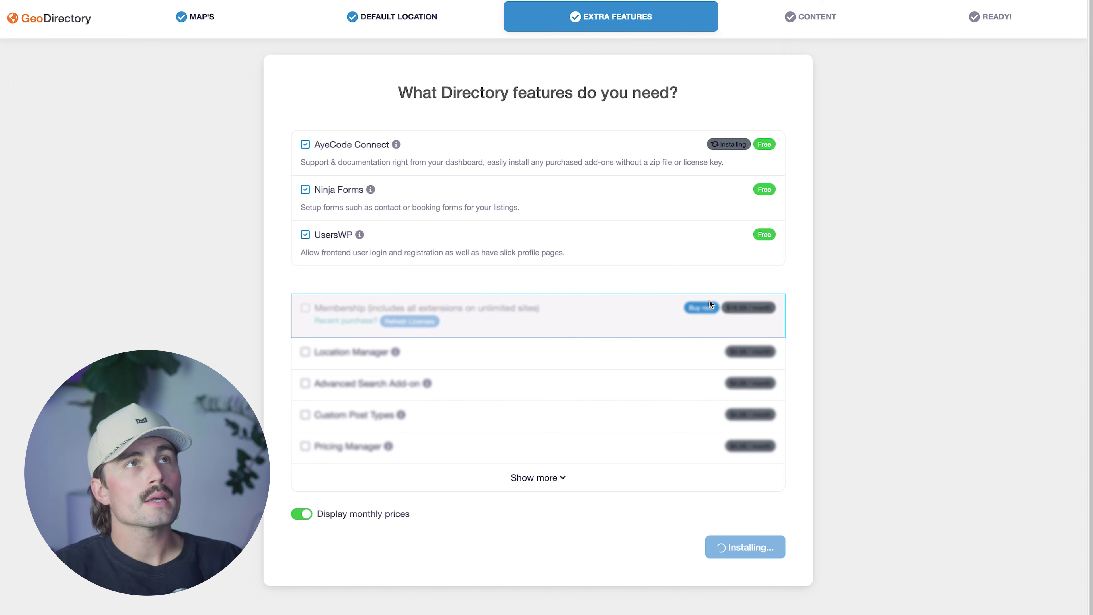
left_click(760, 554)
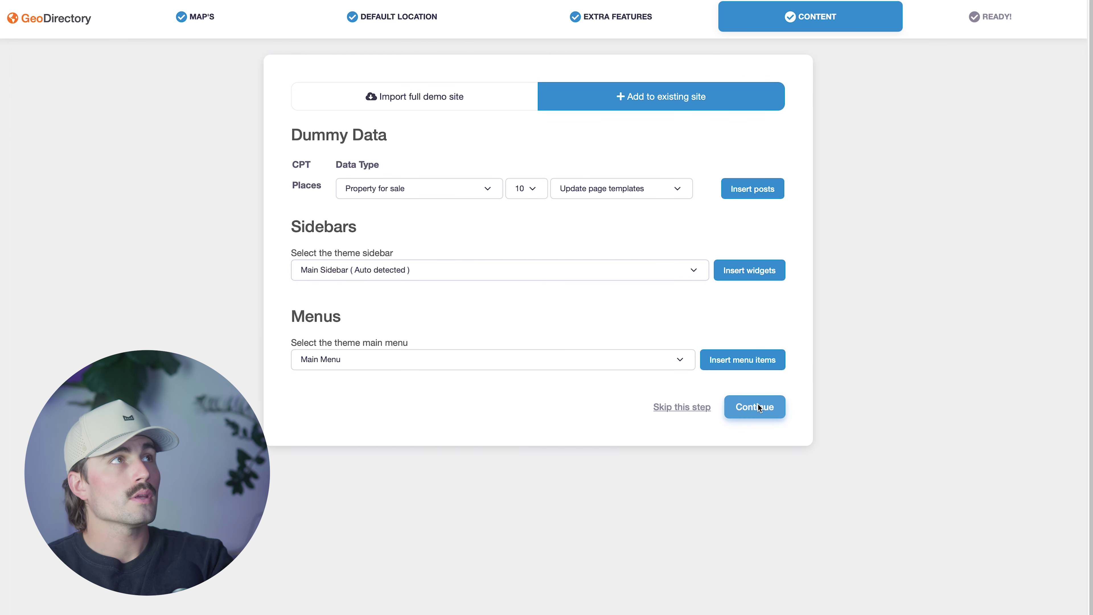
left_click(758, 408)
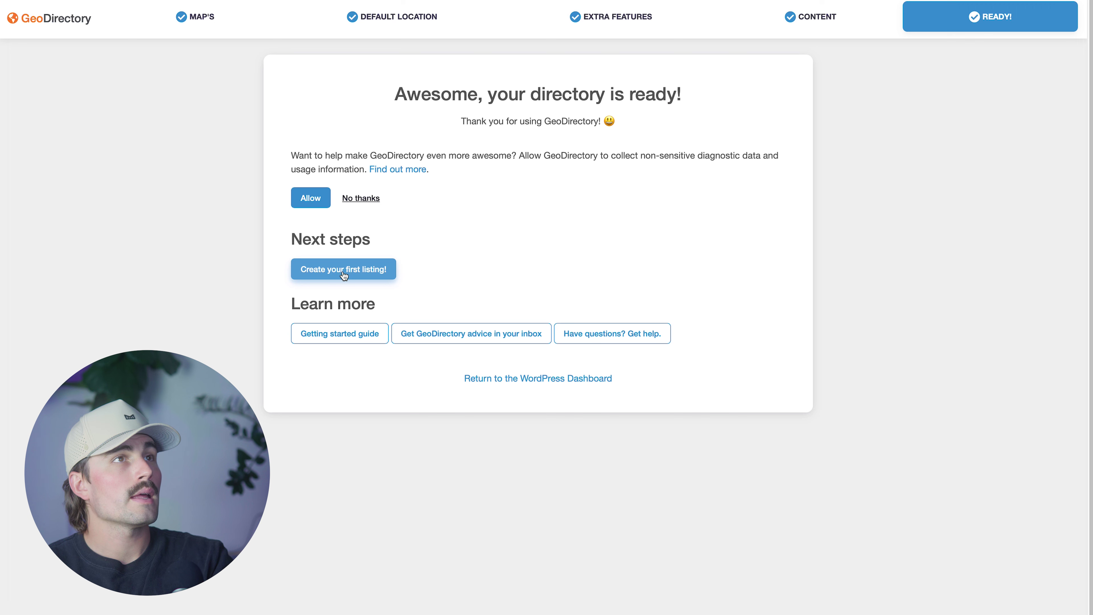
- Create the first directory listing and enter the home's sample street address as its title
left_click(343, 270)
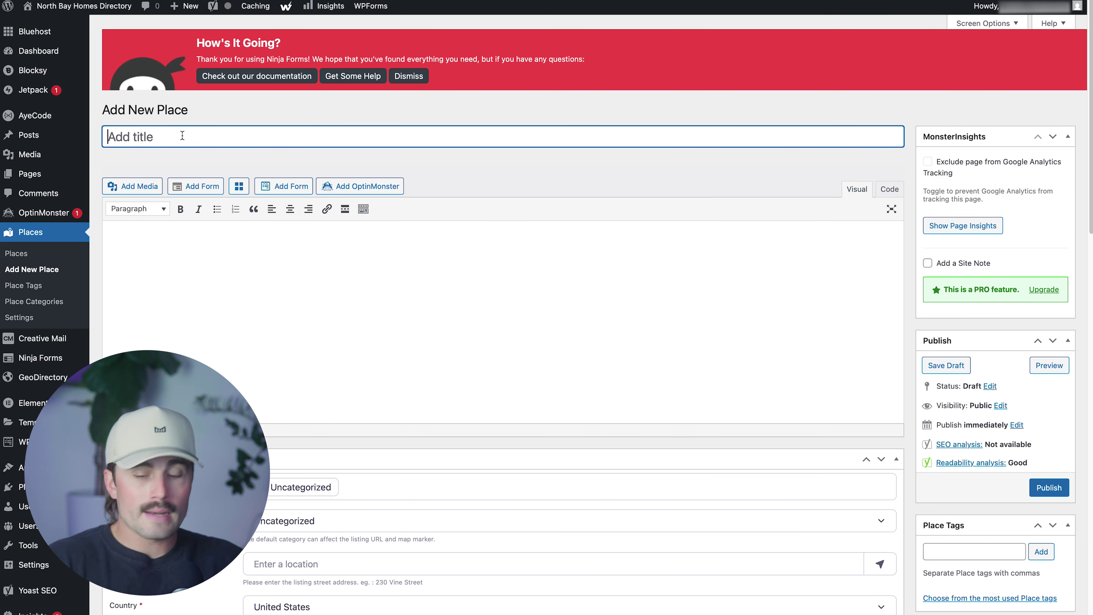
type("123 Sesame Street")
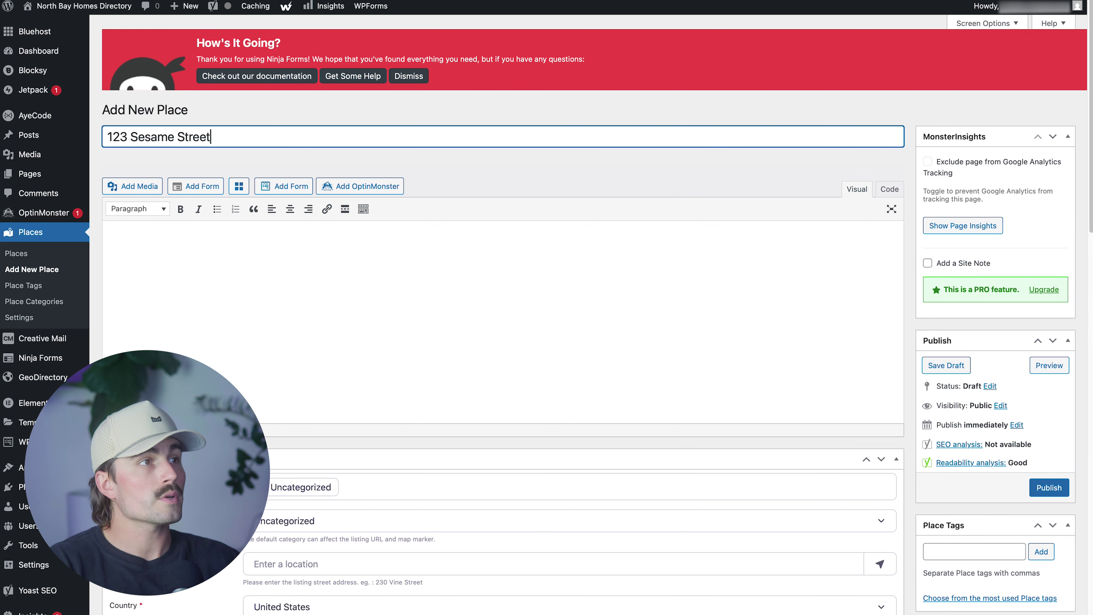
scroll(262, 426, "down", 8)
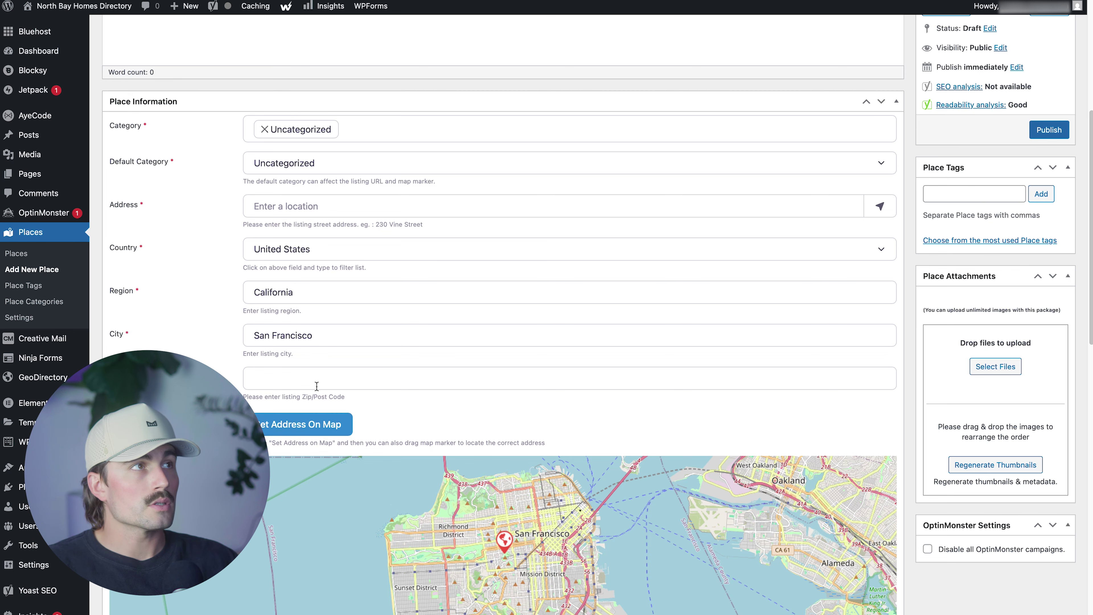
scroll(430, 390, "up", 8)
left_click(349, 281)
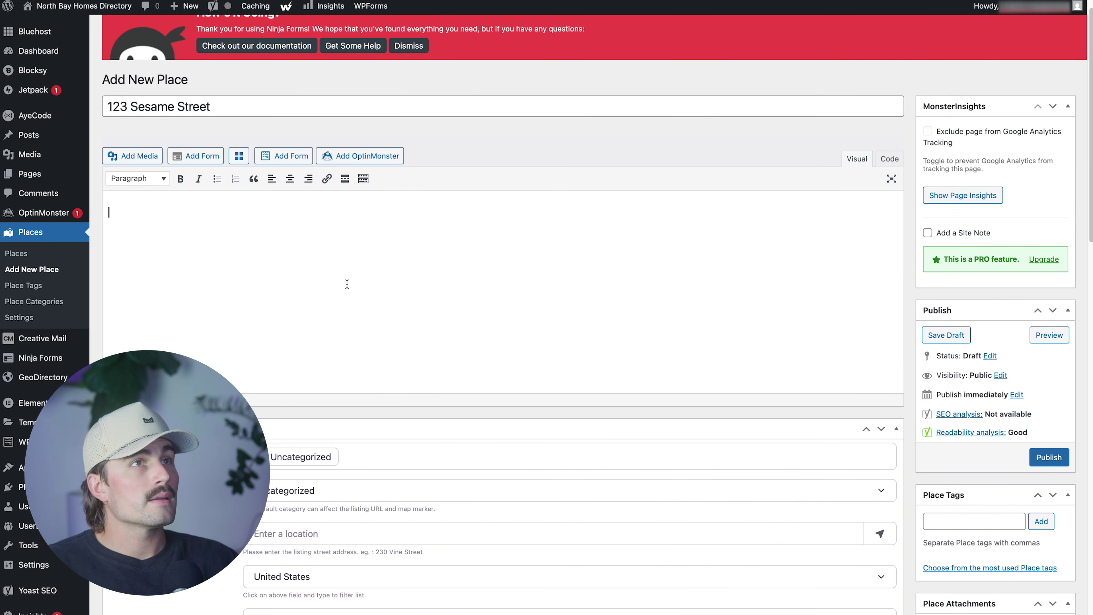
- Set the listing's address on the San Francisco map by placing the location marker around Nob Hill
scroll(146, 301, "down", 4)
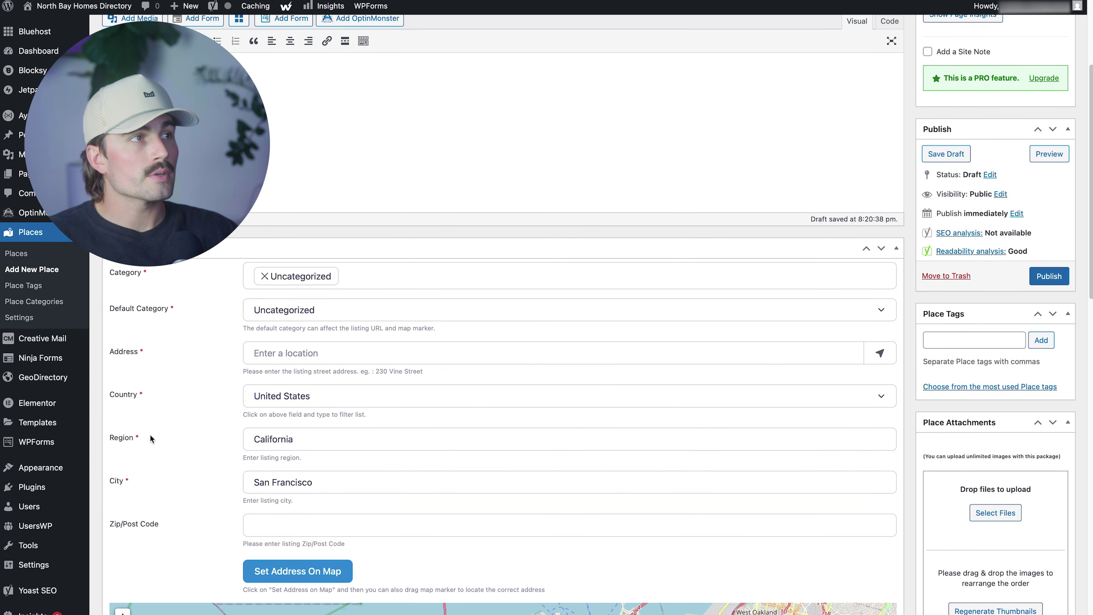
scroll(172, 508, "down", 3)
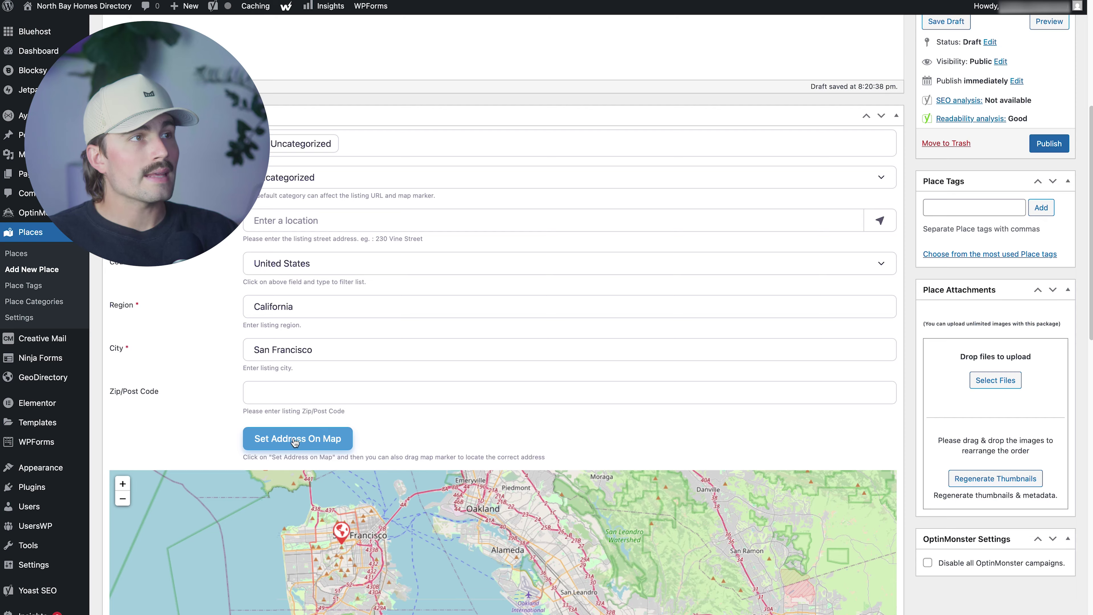
scroll(354, 535, "up", 5)
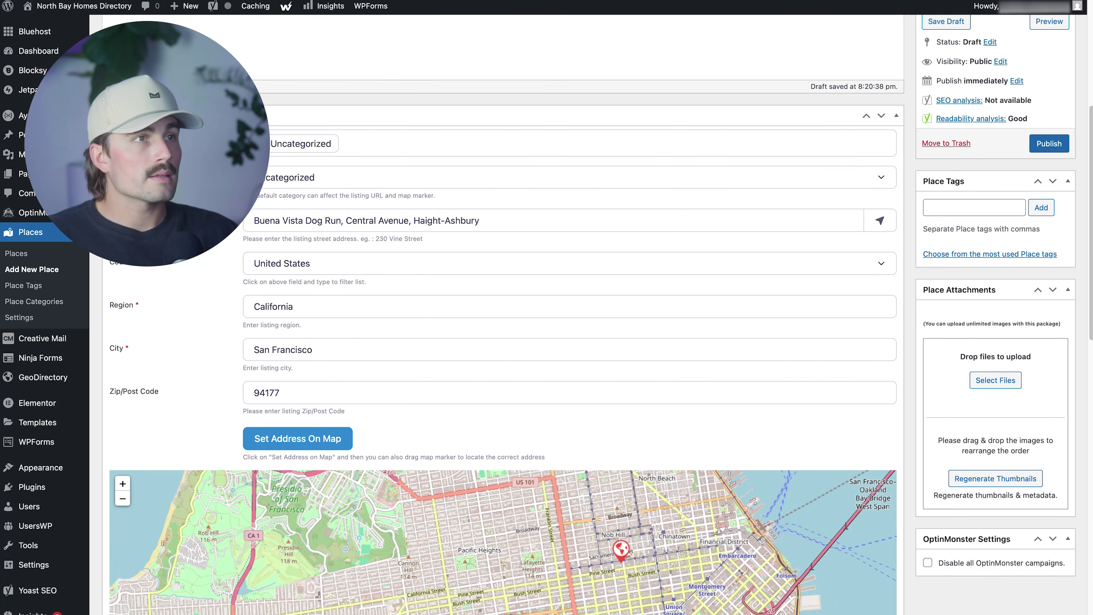
left_click_drag(484, 578, 546, 613)
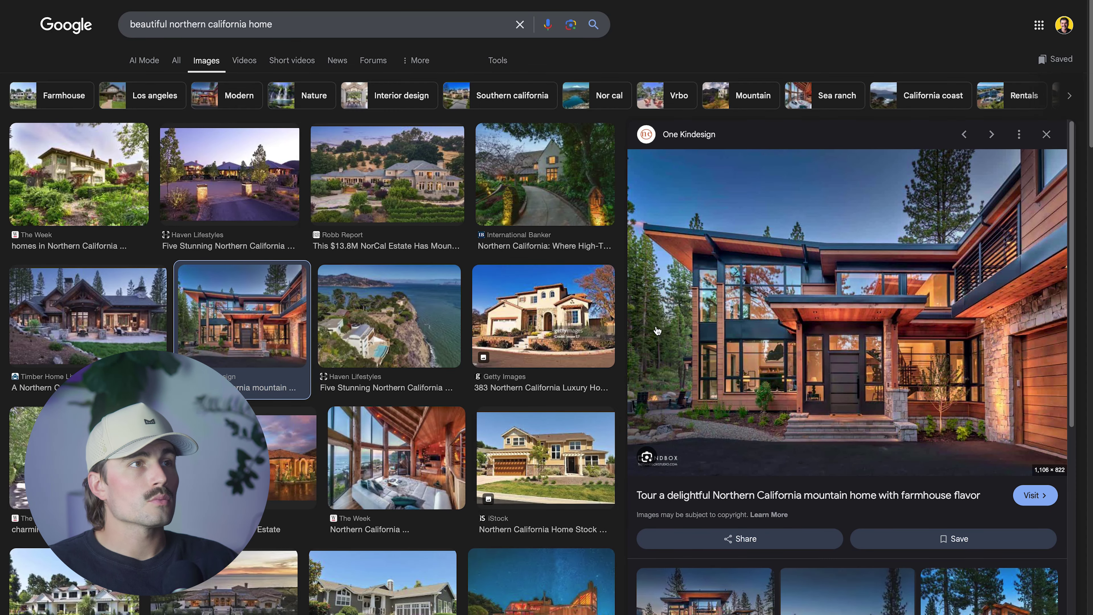
- Pick the Robb Report NorCal estate photo from Google Images for the listing and publish the place
left_click(550, 451)
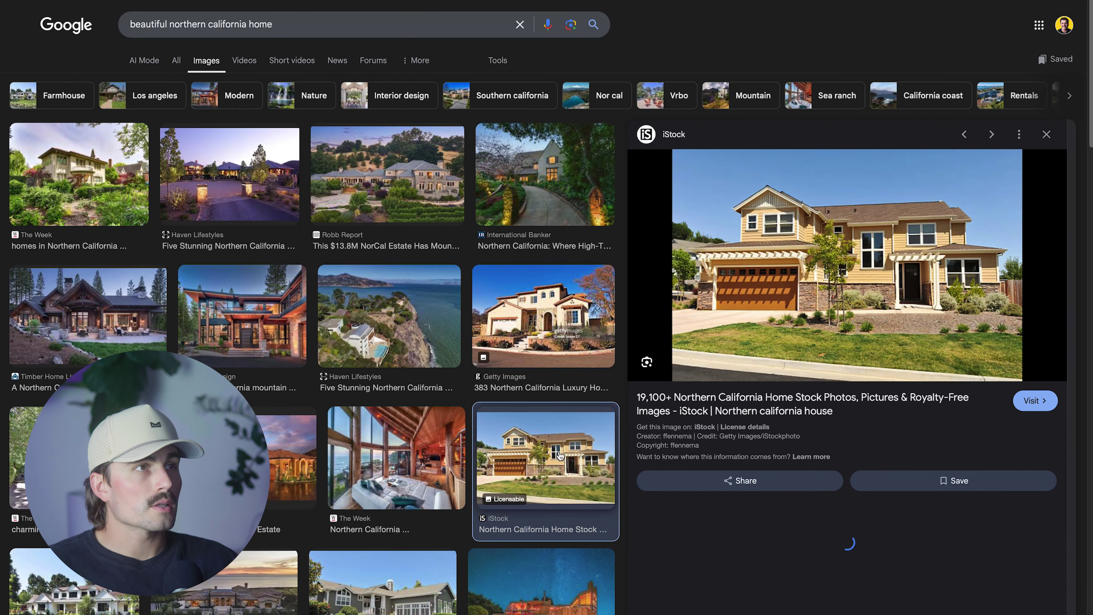
left_click(388, 181)
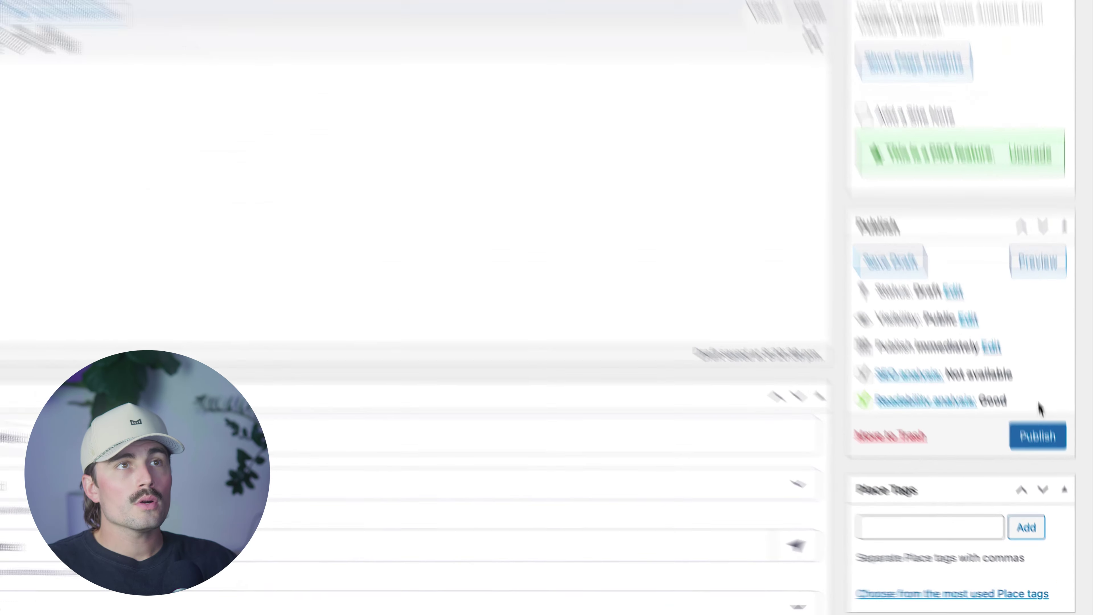
left_click(1048, 487)
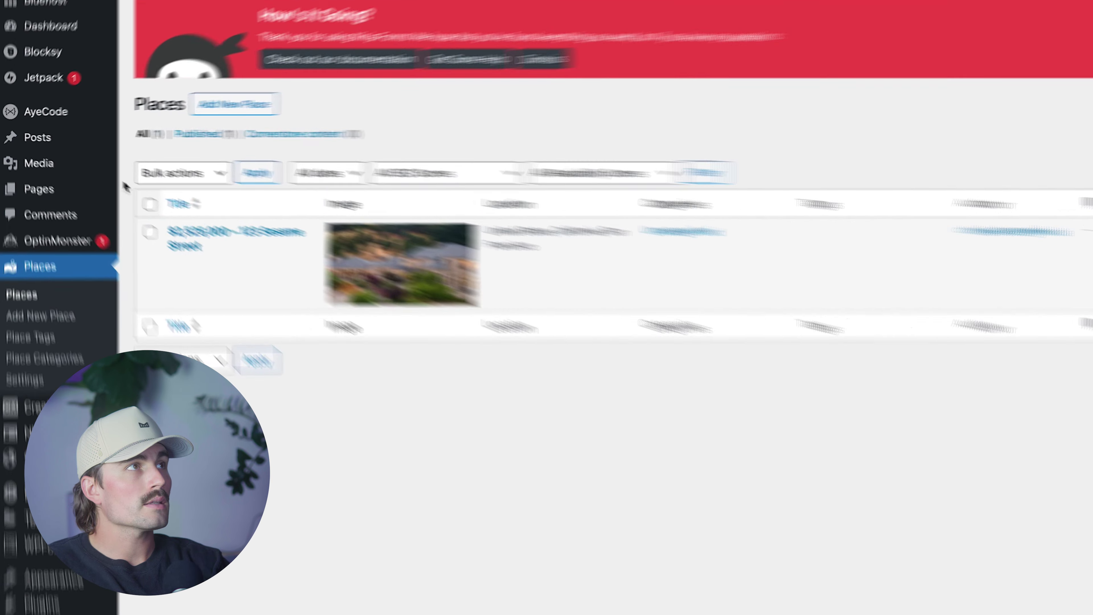
- Open the list of all site pages in the WordPress admin
mouse_move(46, 135)
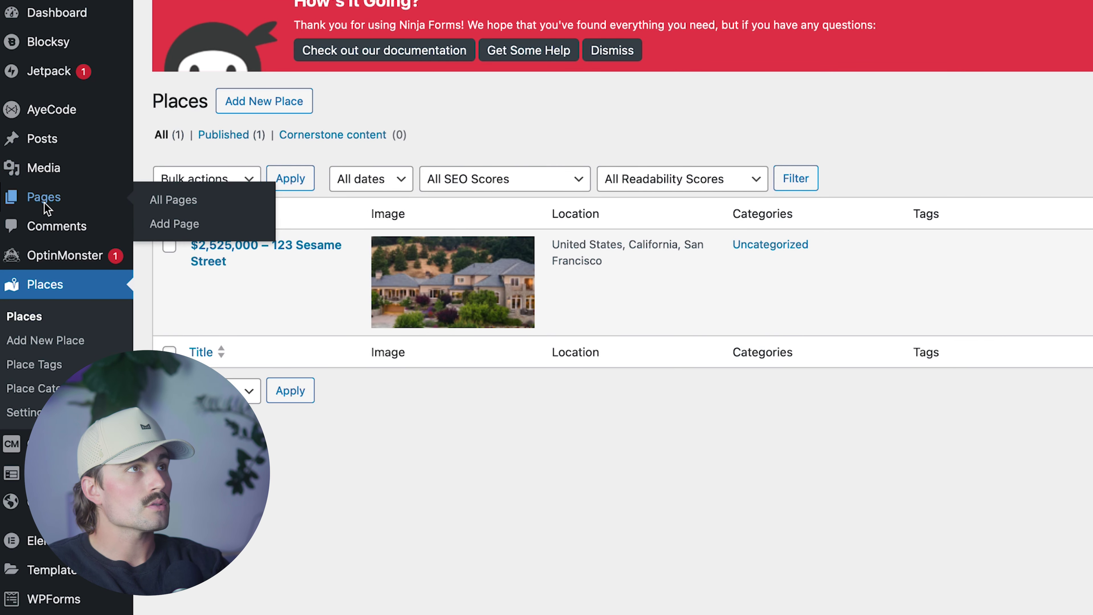
left_click(47, 208)
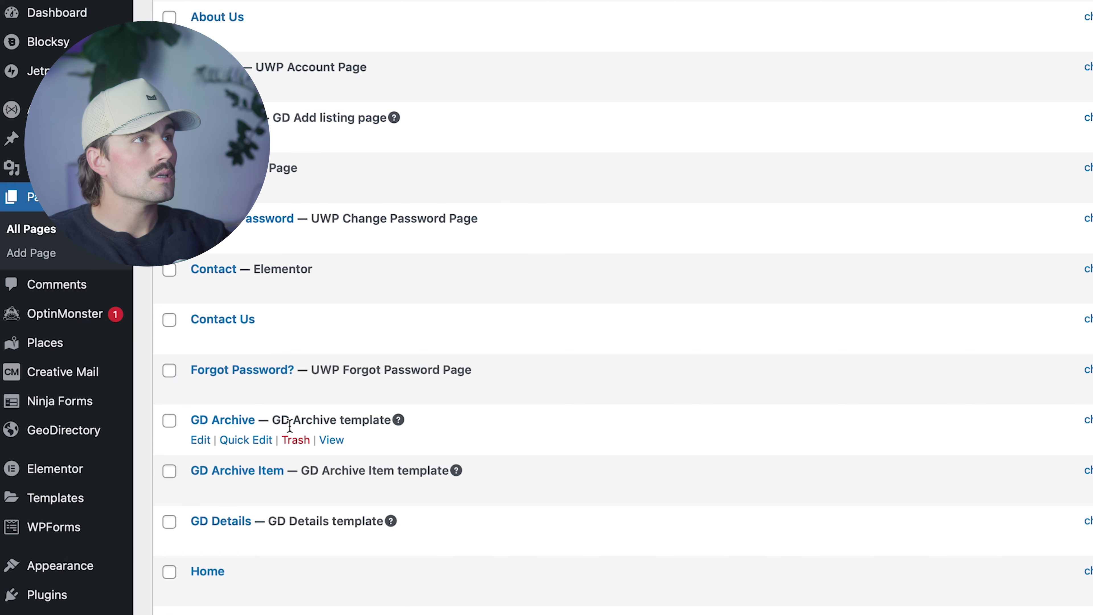